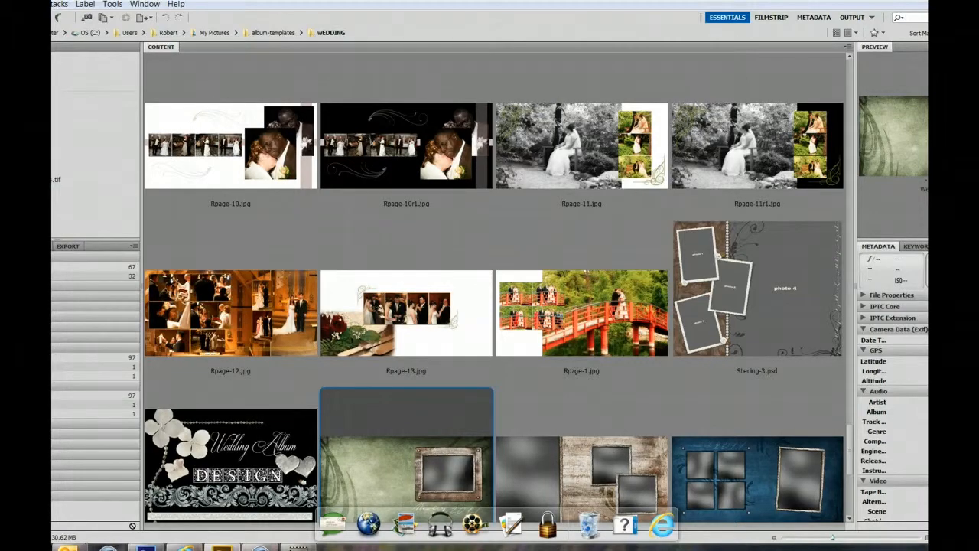
Browse the wedding album templates and open page-3 (1).jpg in Photoshop for viewing.
scroll(572, 365, "up", 2)
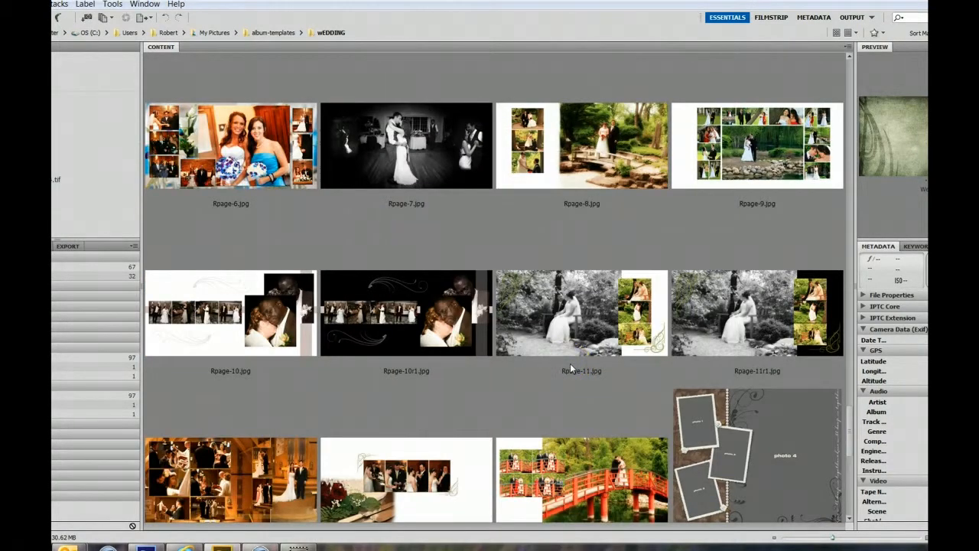
scroll(570, 364, "up", 2)
scroll(569, 363, "down", 4)
scroll(569, 364, "up", 6)
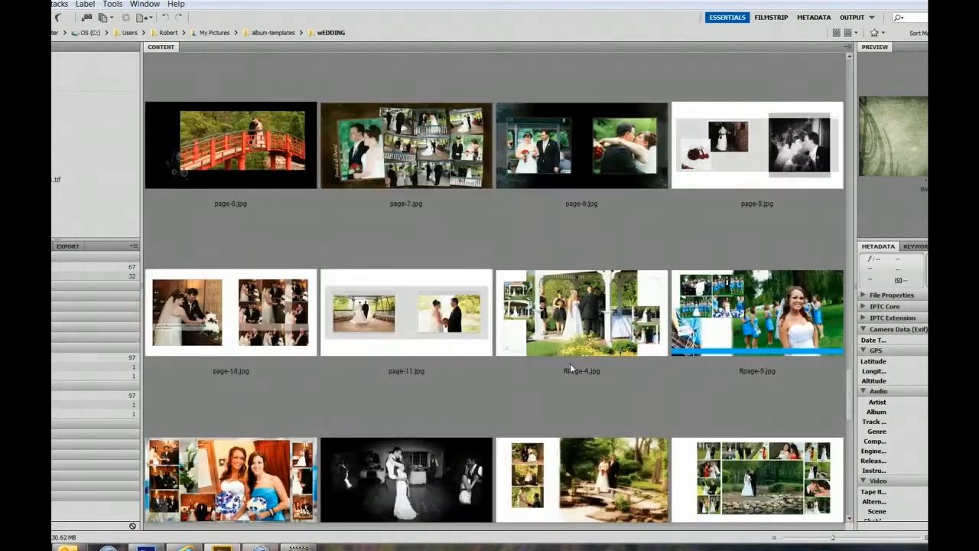
scroll(569, 364, "up", 6)
scroll(570, 363, "down", 2)
left_click(749, 153)
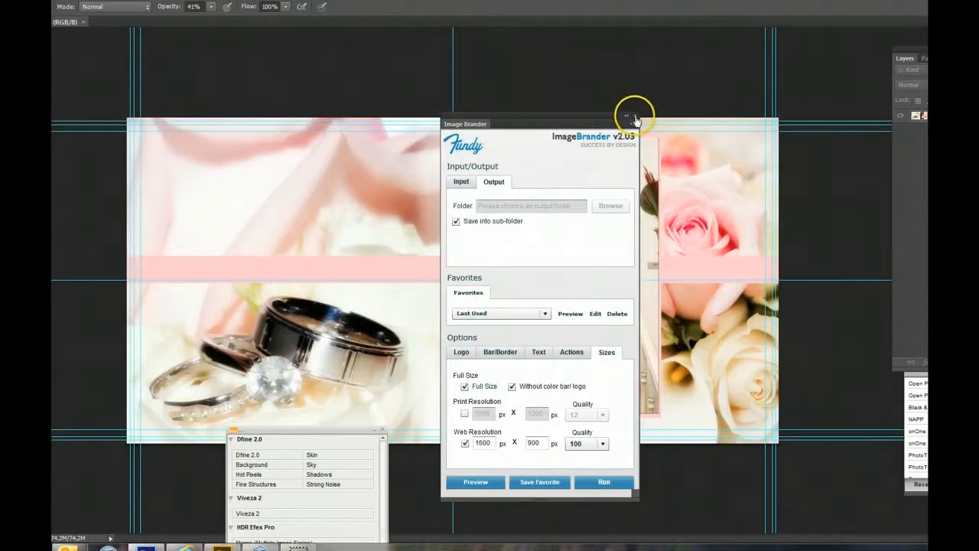
Close the Image Brander panel and move the Dfine/Viveza filter panel clear of the album spread.
left_click(635, 119)
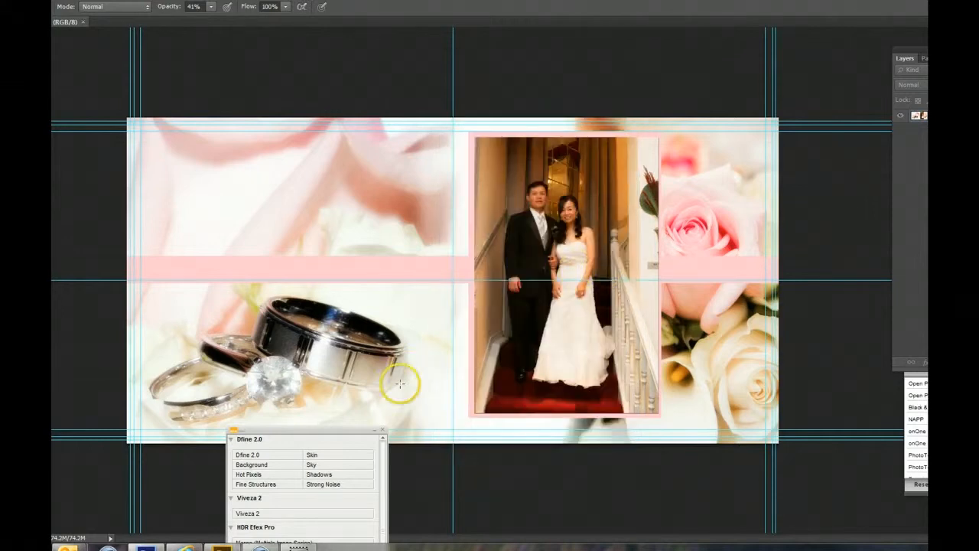
left_click_drag(321, 431, 44, 262)
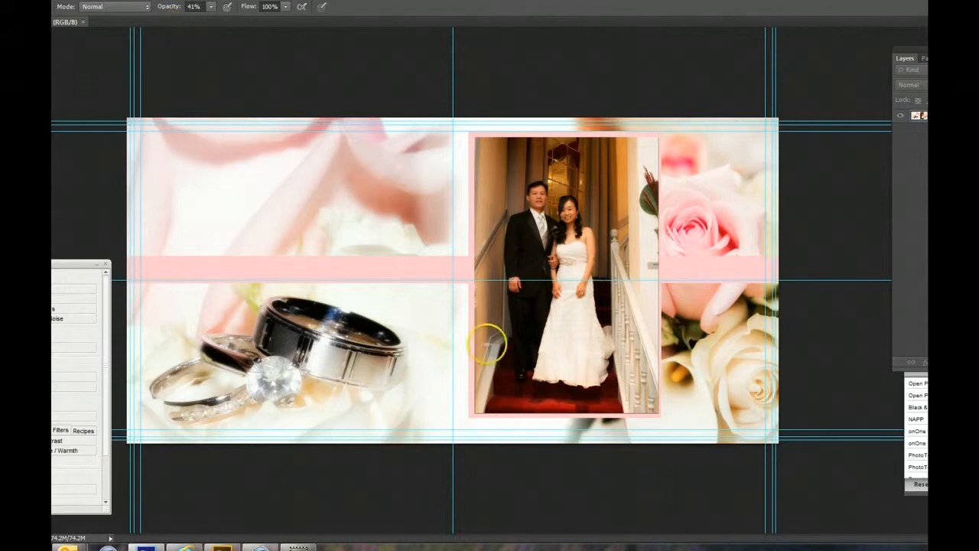
Close the rings-and-roses spread and go back to Bridge.
left_click(66, 11)
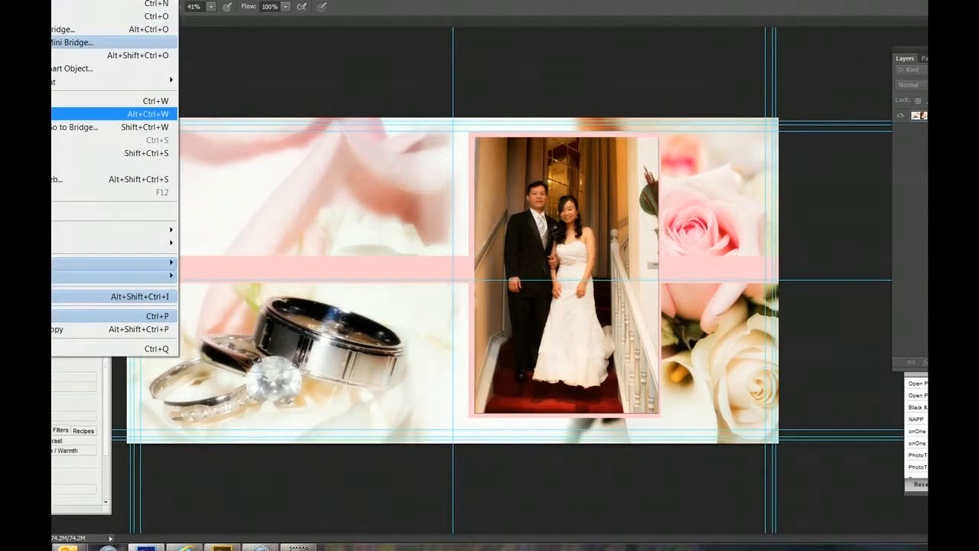
left_click(74, 127)
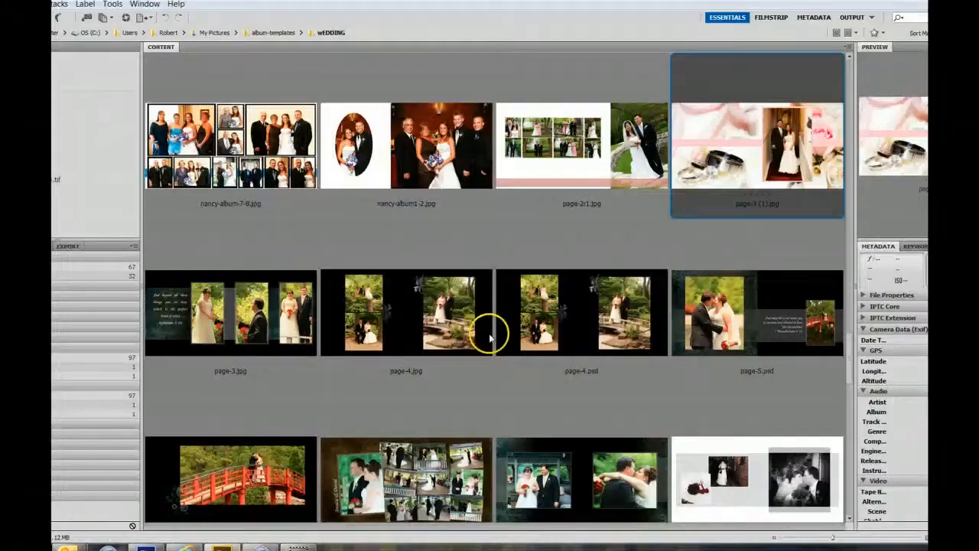
Open the spread with the oval couple portrait in Photoshop to examine its layout, and close it back to Bridge.
scroll(632, 289, "up", 1)
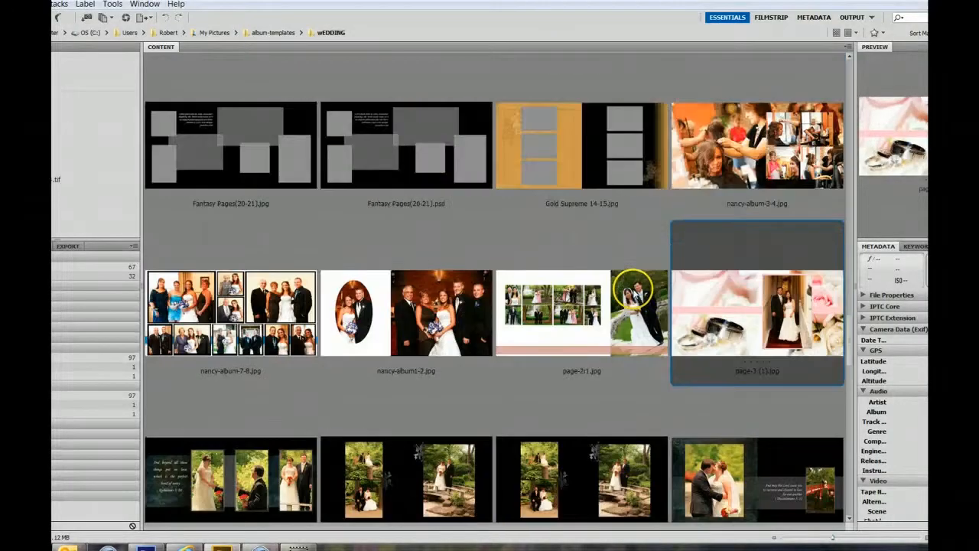
double_click(367, 309)
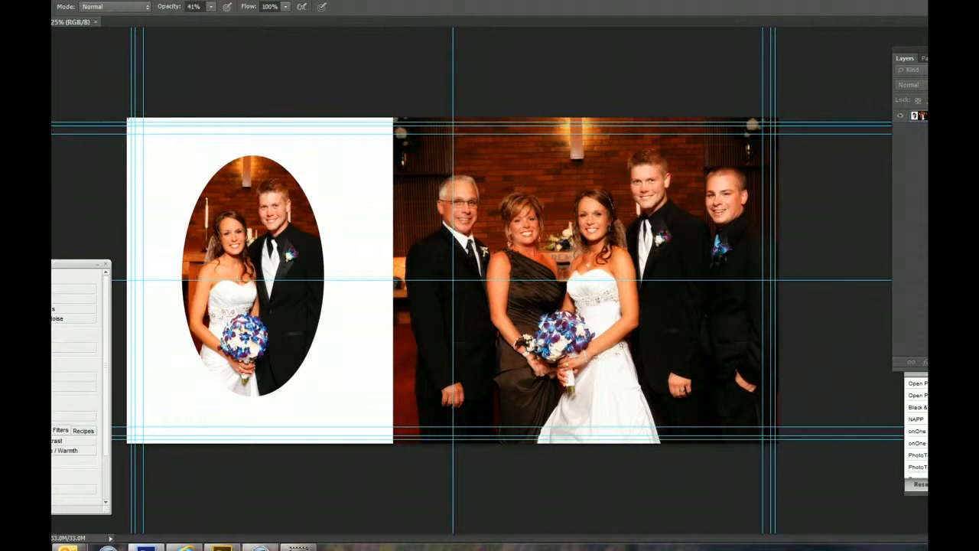
key("alt+f")
left_click(52, 1)
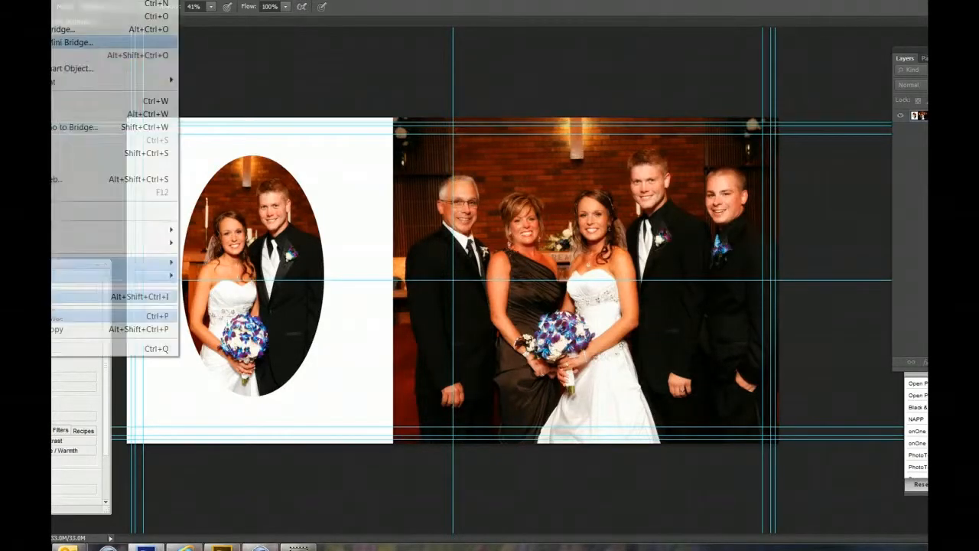
left_click(69, 127)
Open album-1-2r2.psd in Photoshop to examine its black-and-white and color layout, and close it back to Bridge.
scroll(423, 280, "up", 8)
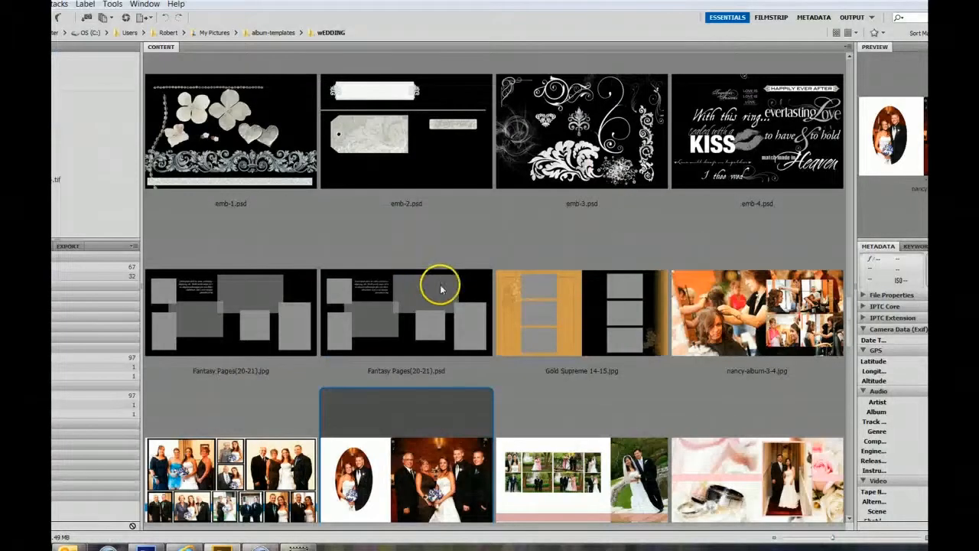
scroll(523, 301, "up", 5)
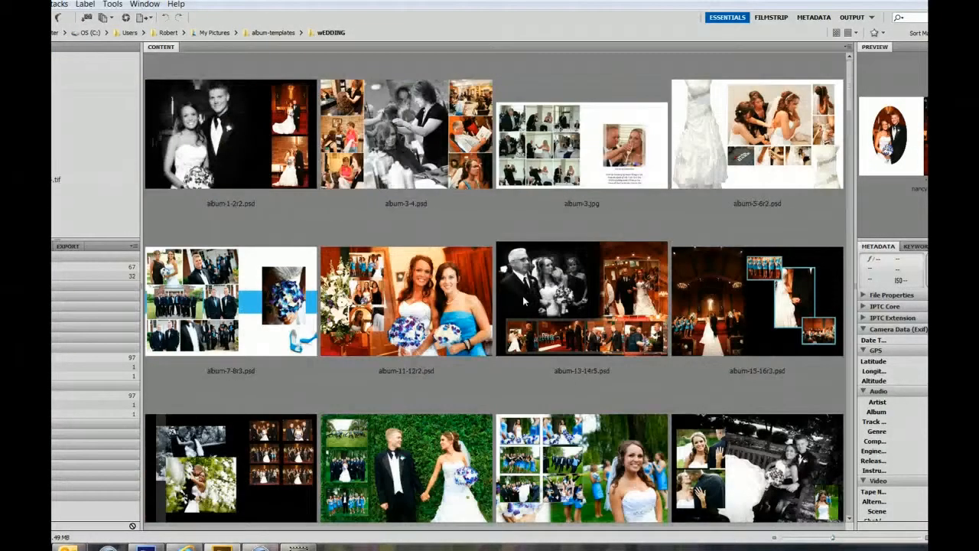
double_click(200, 108)
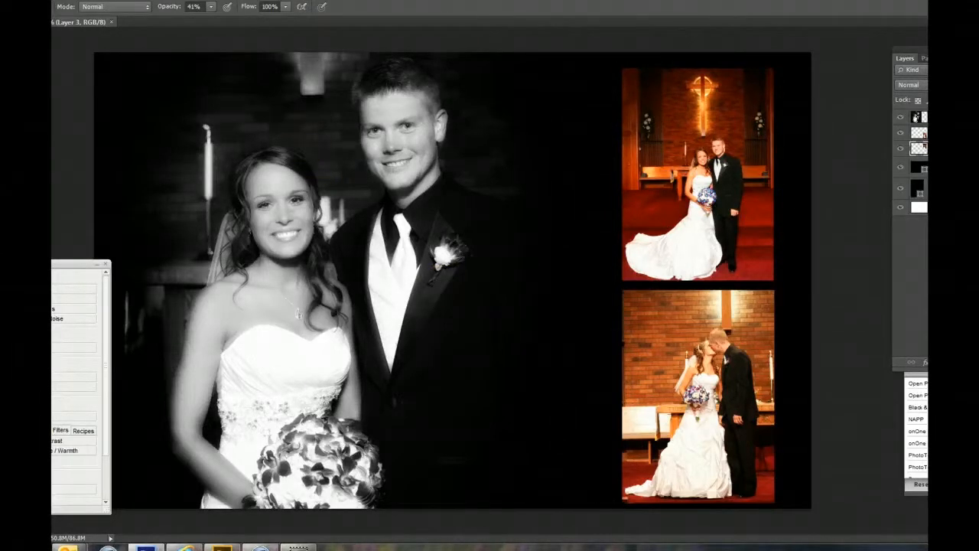
key("alt+f")
left_click(57, 127)
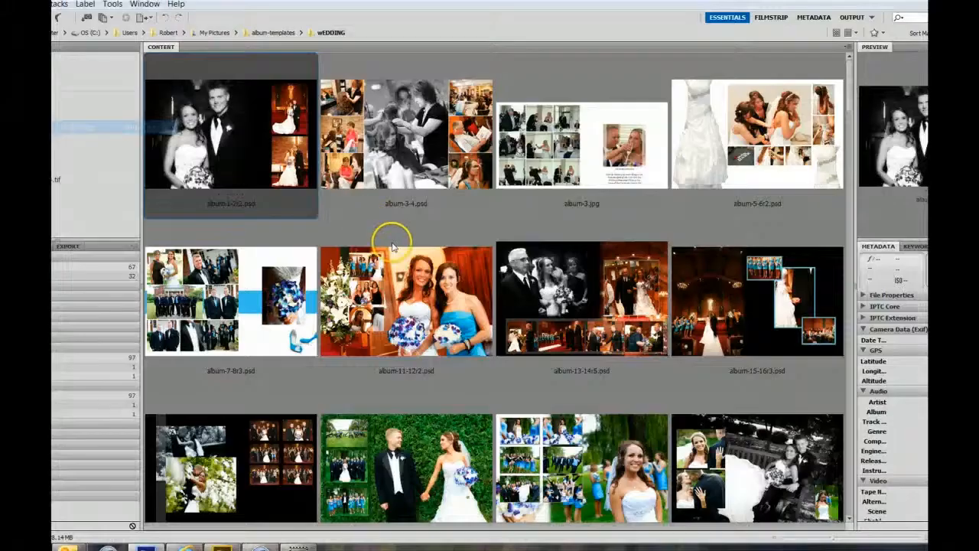
Open album-3-4.psd in Photoshop to examine how the preparation photos are arranged, and close it back to Bridge.
double_click(395, 149)
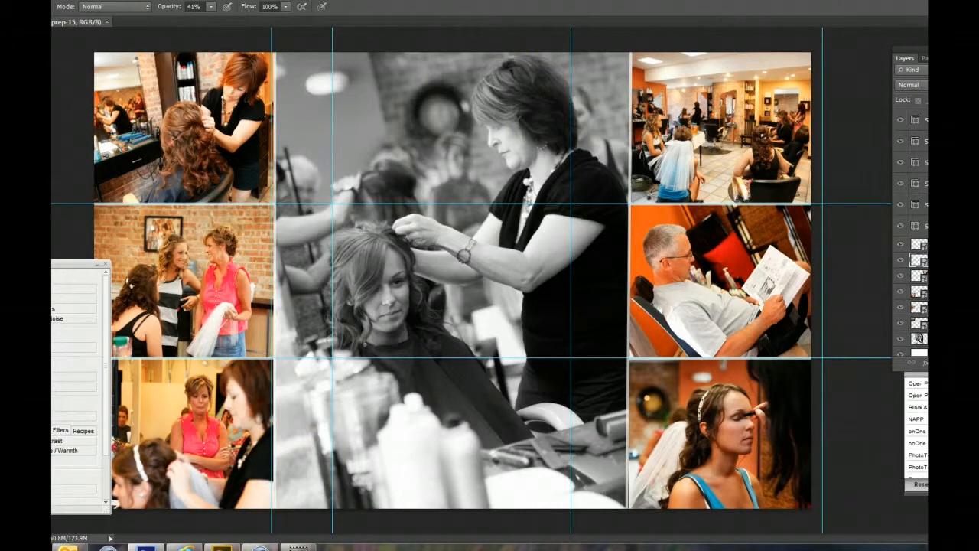
key("alt+f")
left_click(66, 124)
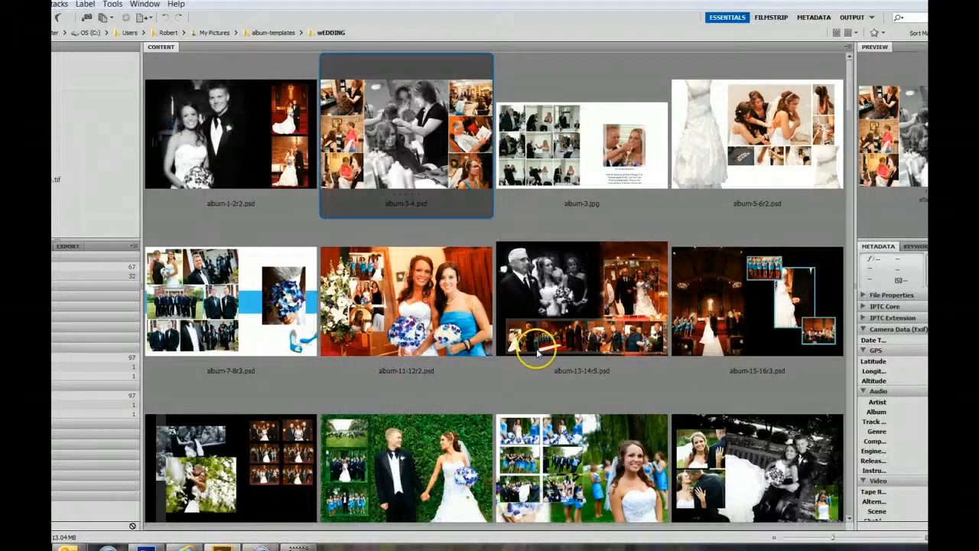
Open album-5-6r2.psd in Photoshop to examine the wedding dress spread, and close it back to Bridge.
scroll(535, 353, "down", 10)
scroll(533, 368, "up", 2)
scroll(533, 371, "up", 8)
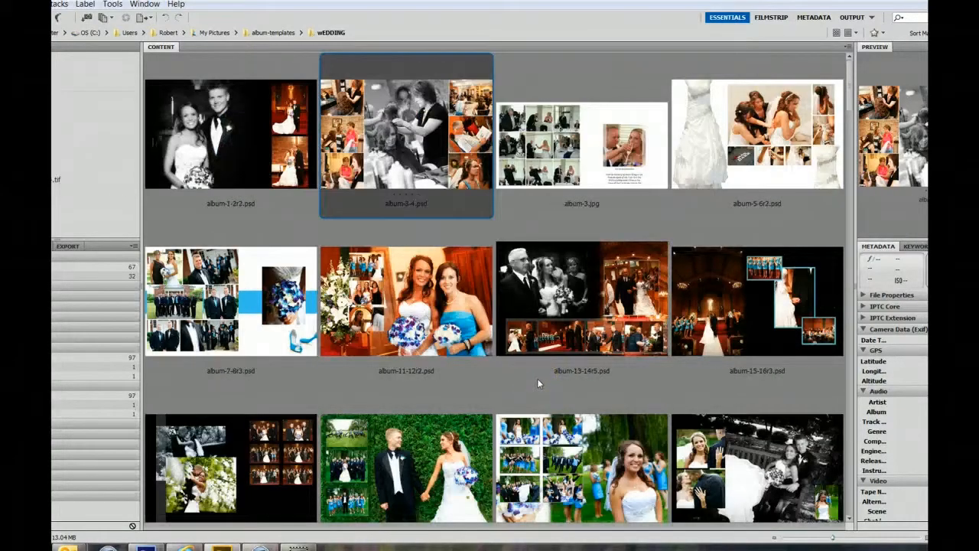
double_click(791, 175)
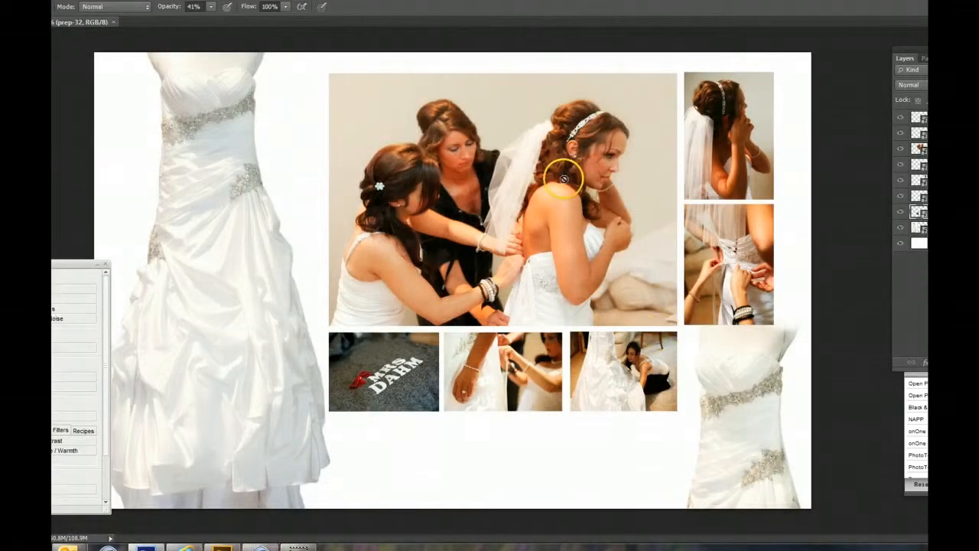
left_click(9, 0)
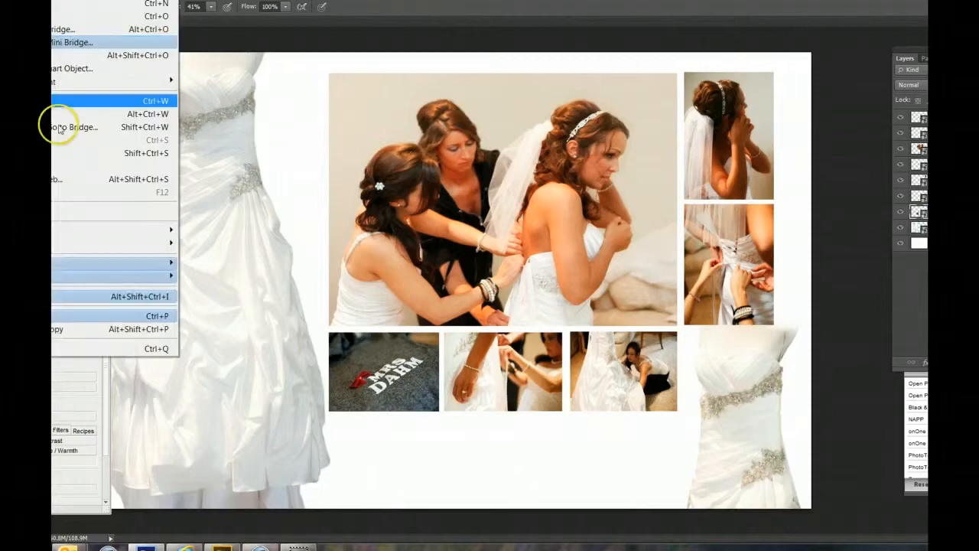
left_click(60, 127)
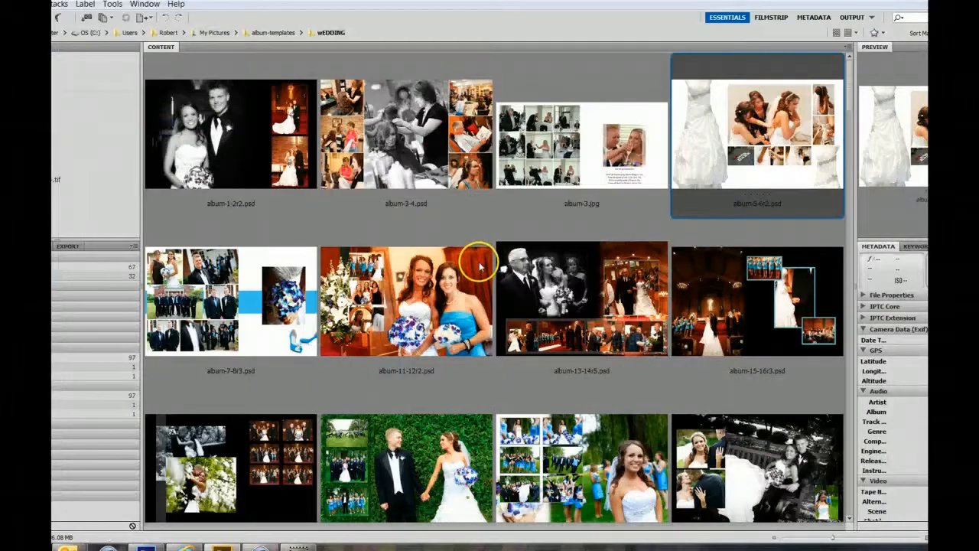
Open the hair salon JPG spread with four inset photos in Photoshop to examine it, and close it back to Bridge.
scroll(432, 302, "down", 2)
scroll(434, 300, "down", 3)
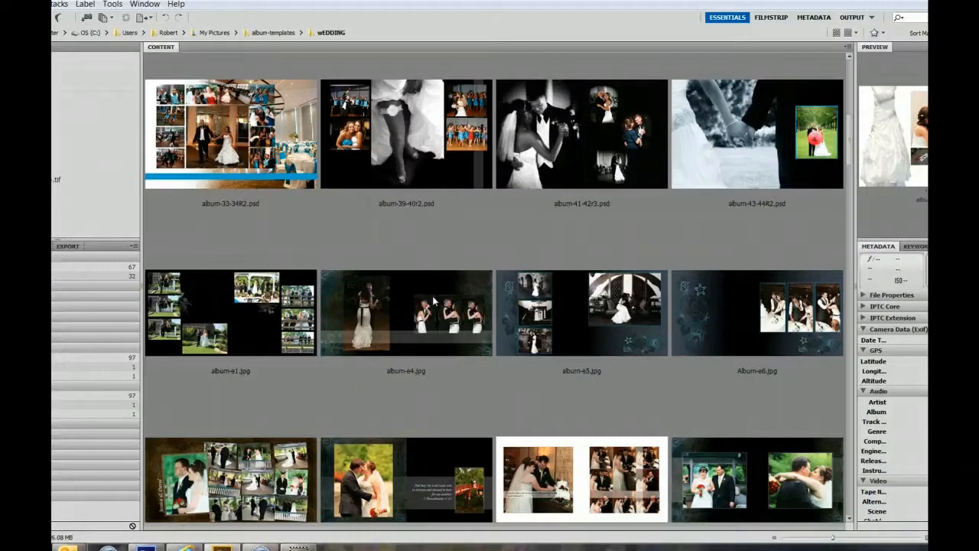
scroll(432, 300, "down", 10)
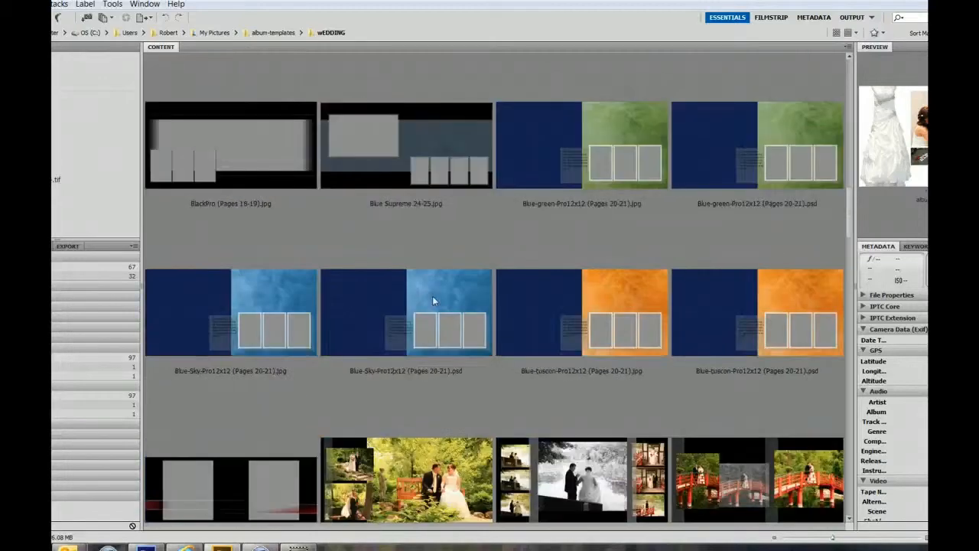
scroll(433, 301, "down", 5)
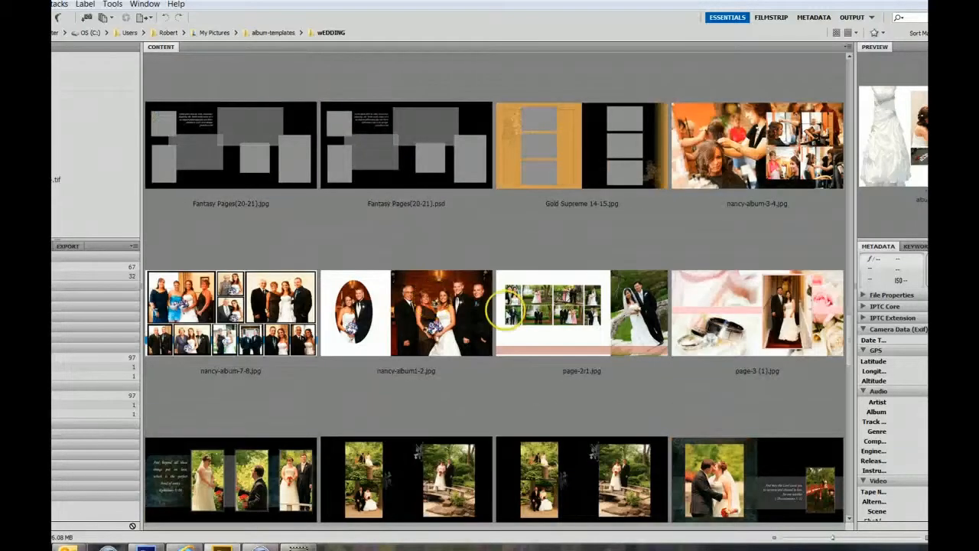
double_click(698, 181)
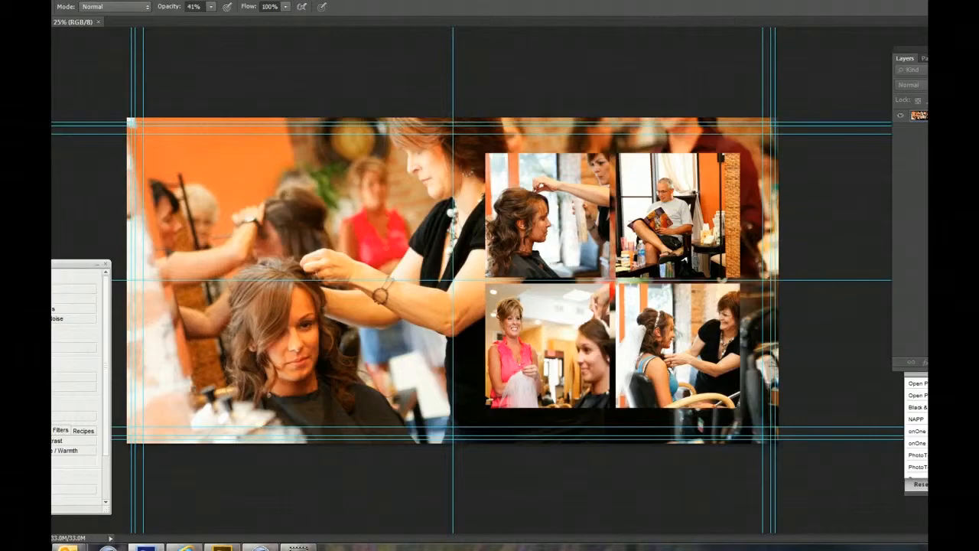
left_click(6, 2)
left_click(64, 127)
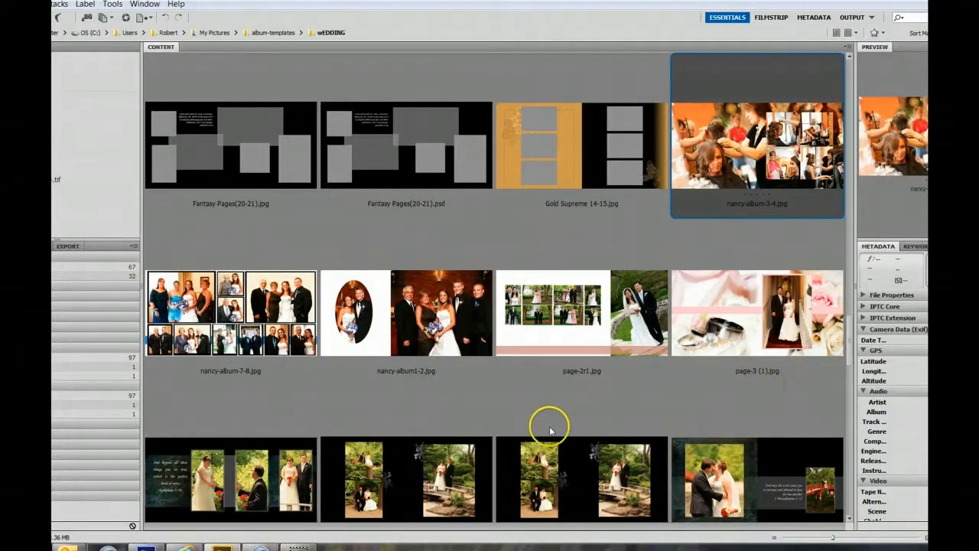
Open Rpage-12.jpg in Photoshop to examine the ceremony spread, and close it back to Bridge.
scroll(547, 431, "down", 2)
scroll(546, 430, "down", 15)
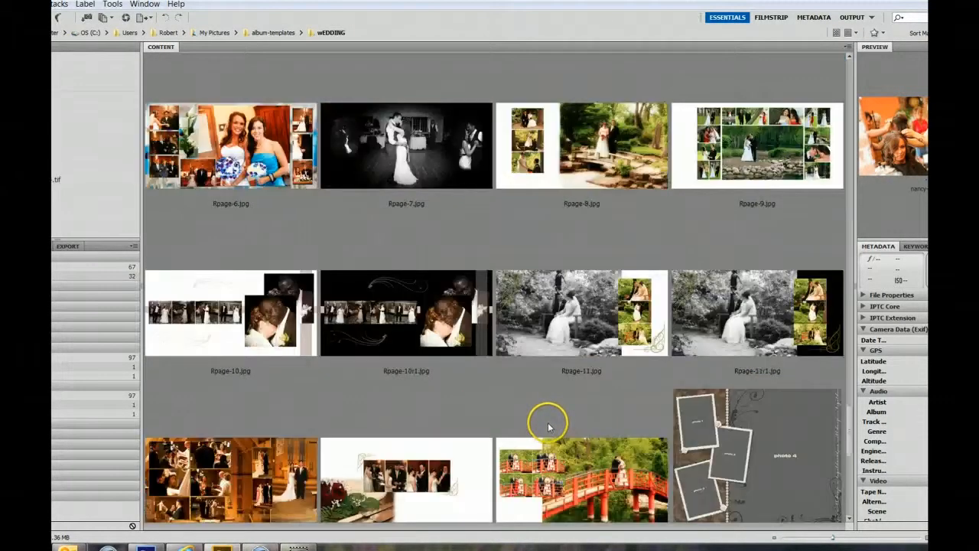
scroll(547, 450, "up", 2)
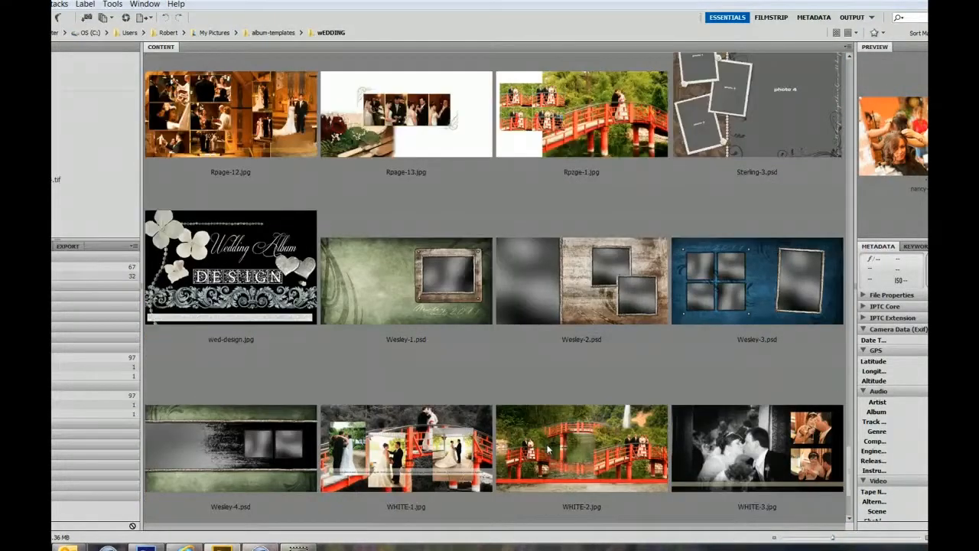
double_click(258, 148)
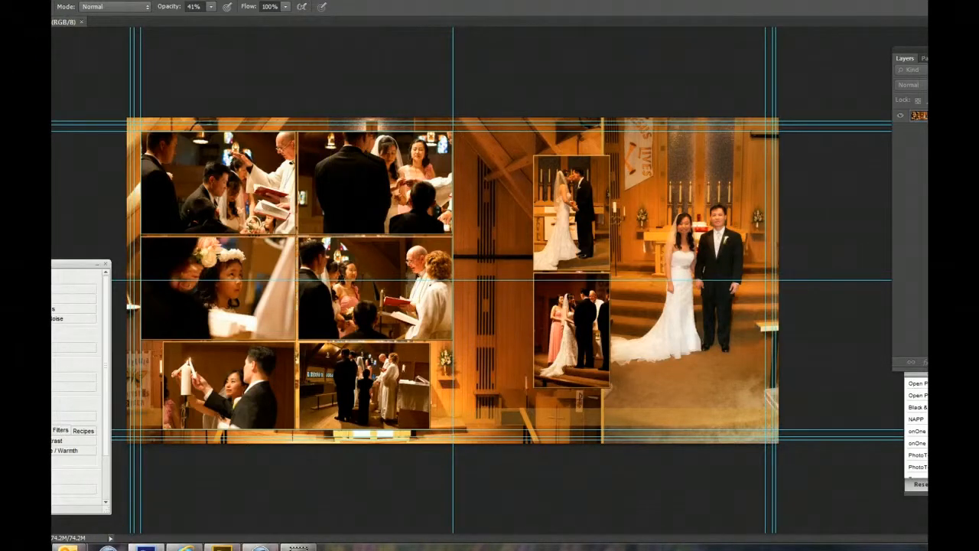
left_click(54, 3)
left_click(101, 128)
Open album-13-14r5.psd in Photoshop to examine the processional spread, and close it back to Bridge.
scroll(434, 283, "up", 5)
scroll(442, 286, "up", 15)
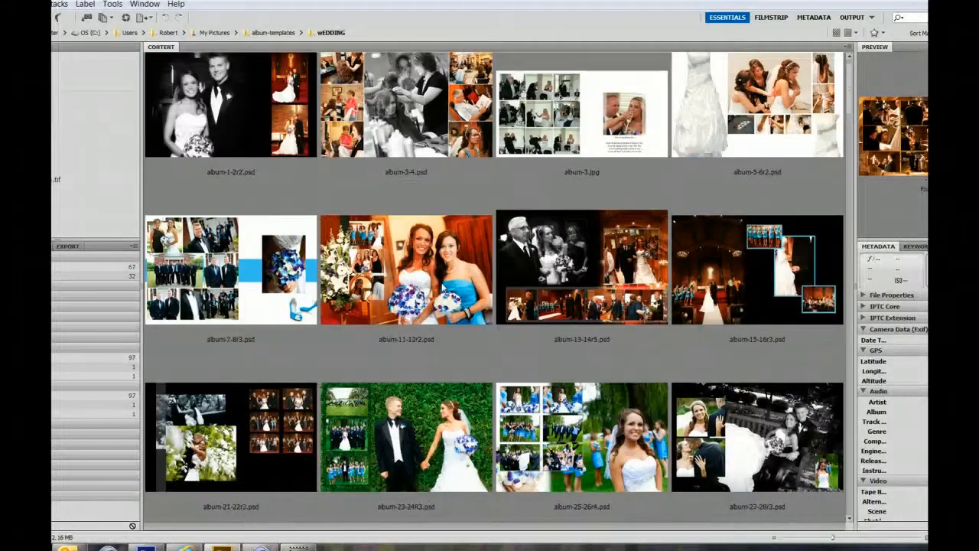
double_click(558, 265)
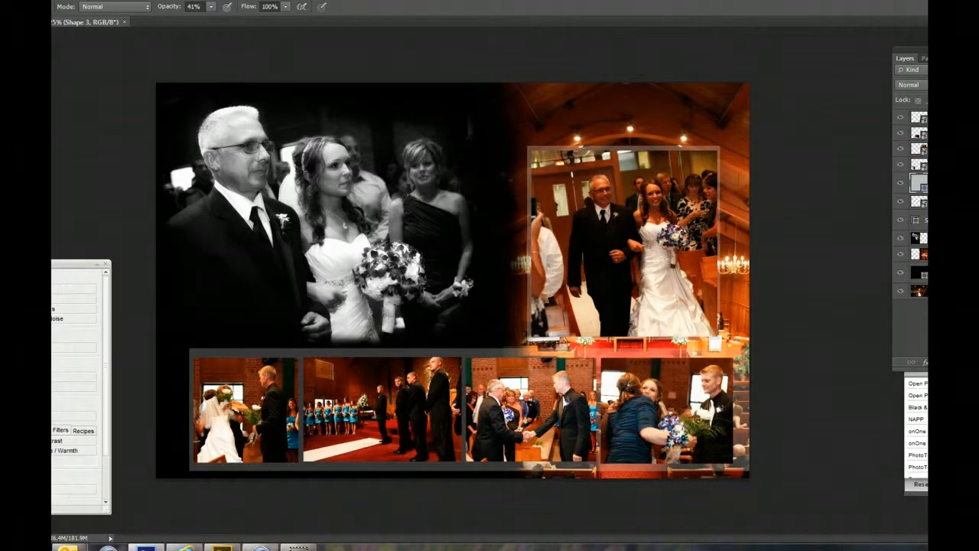
left_click(72, 125)
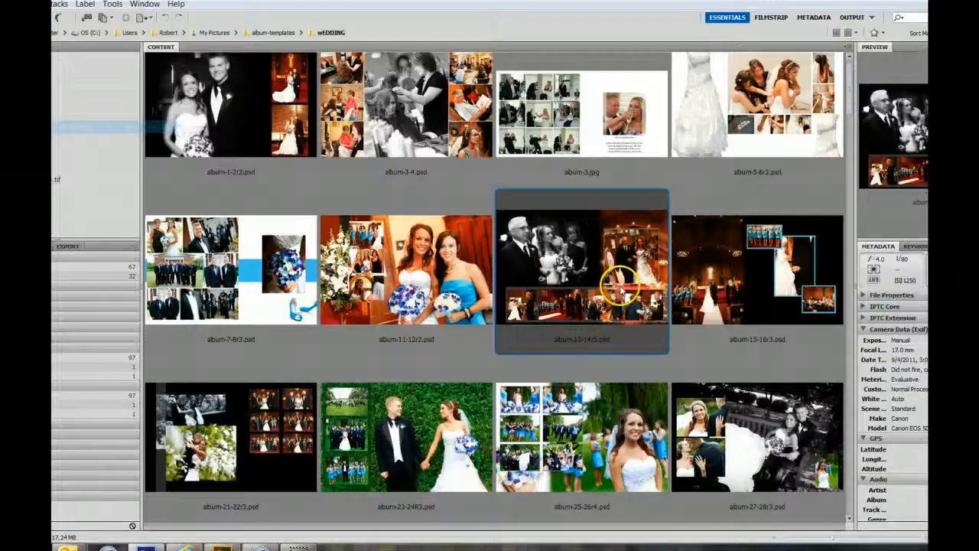
Open album-15-16r3.psd in Photoshop to examine its blue-framed photos, and close it back to Bridge.
double_click(727, 287)
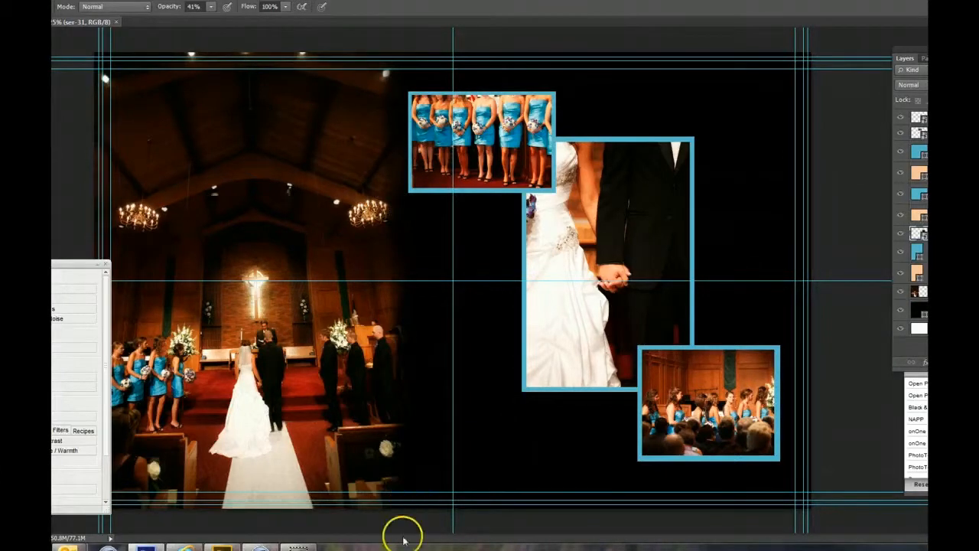
key("alt+f")
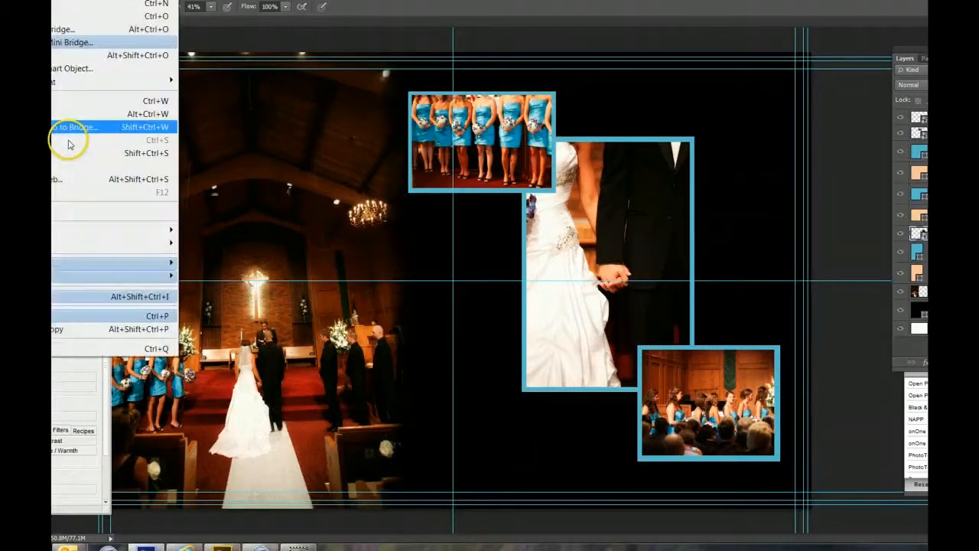
left_click(70, 127)
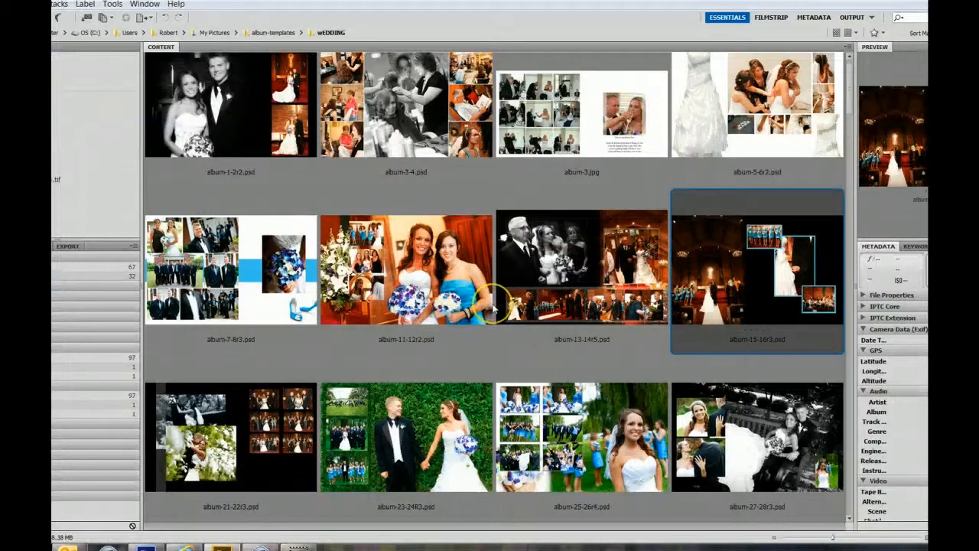
Open album-11-12r2.psd in Photoshop to examine the bride and bridesmaid spread.
double_click(419, 245)
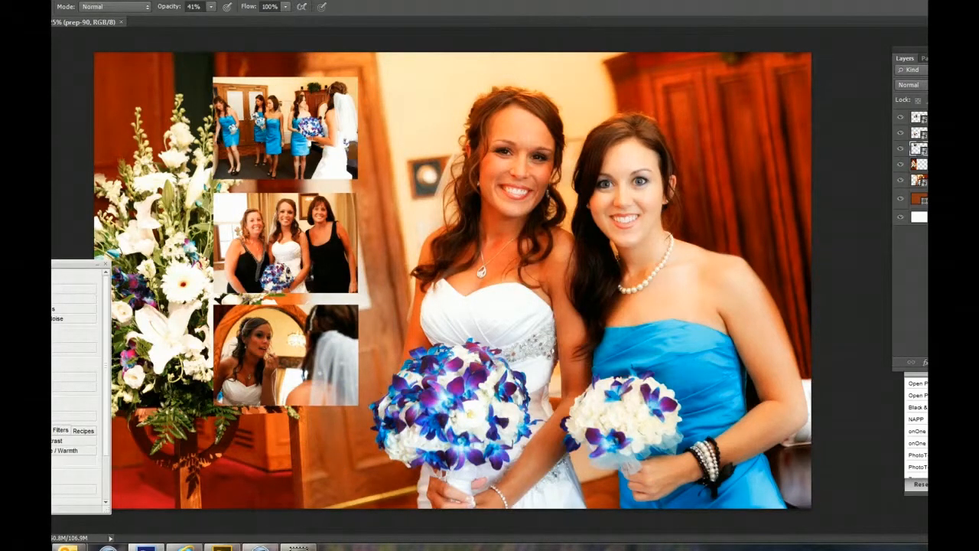
Close the bridesmaid spread back to Bridge, then open album-21-22r3.psd in Photoshop to examine its overlapping portraits and close it.
left_click(15, 1)
left_click(80, 128)
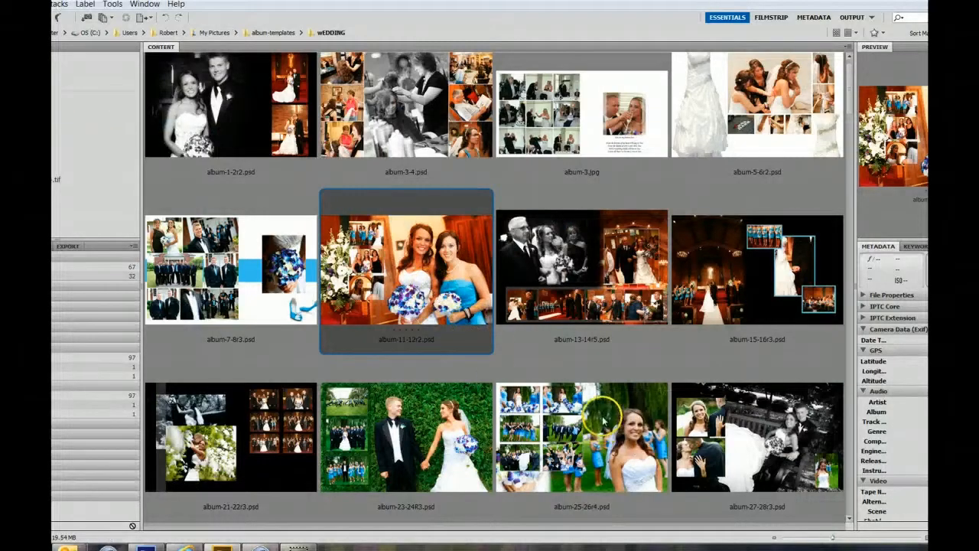
scroll(569, 360, "down", 1)
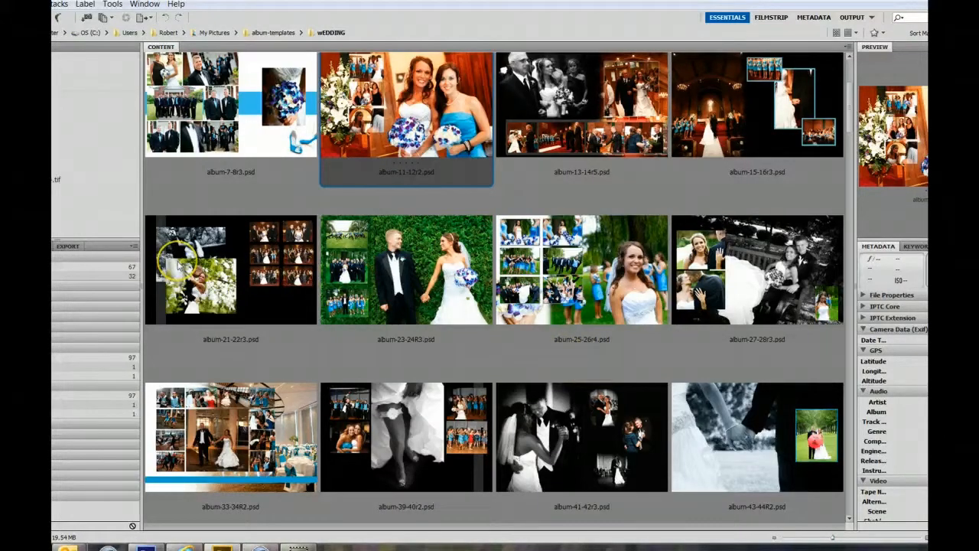
scroll(199, 264, "down", 1)
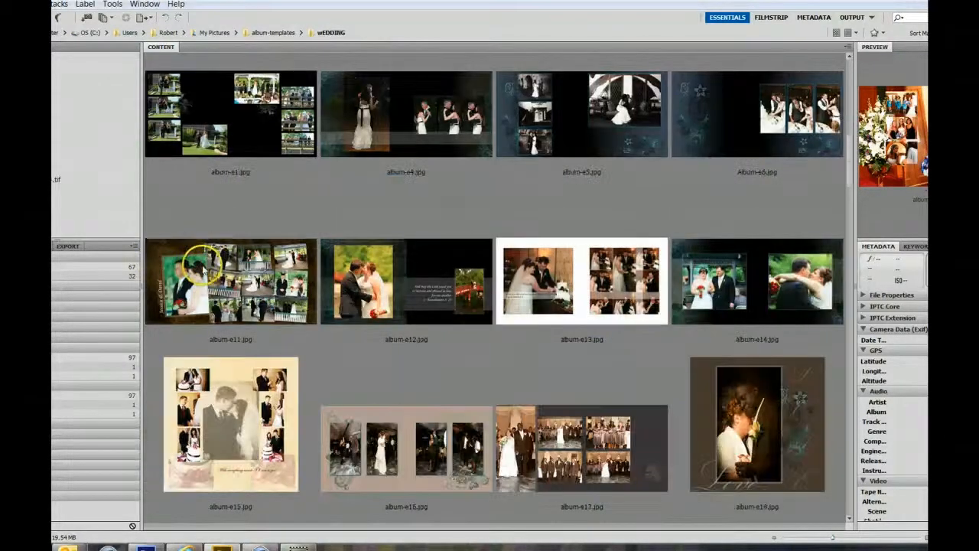
double_click(243, 132)
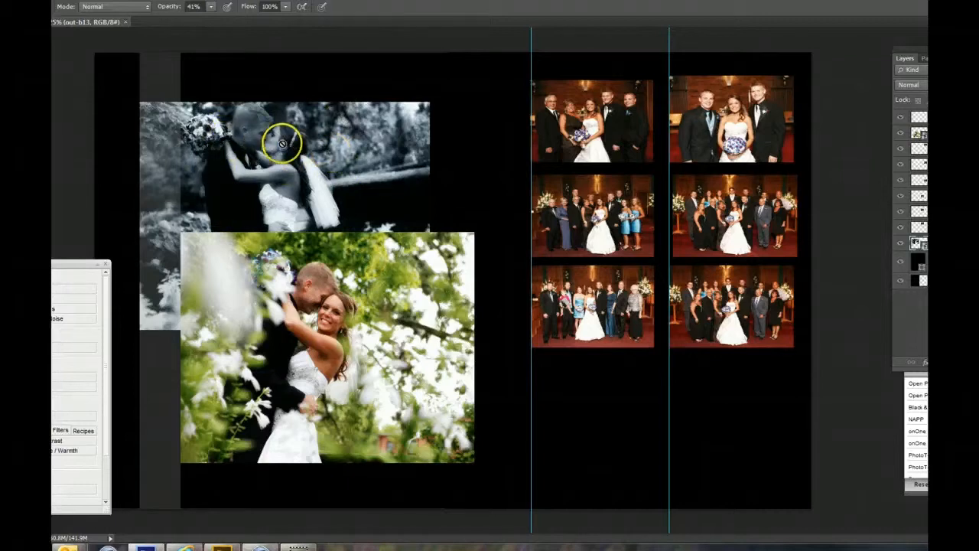
left_click(63, 1)
left_click(61, 127)
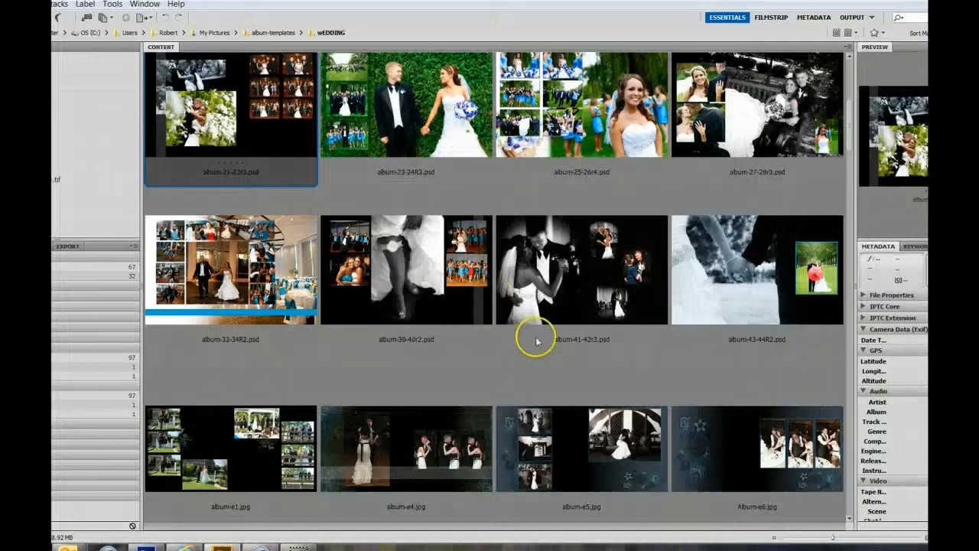
Open Rpage-10r1.jpg in Photoshop to examine the black-background first dance spread, and close it back to Bridge.
scroll(595, 355, "down", 15)
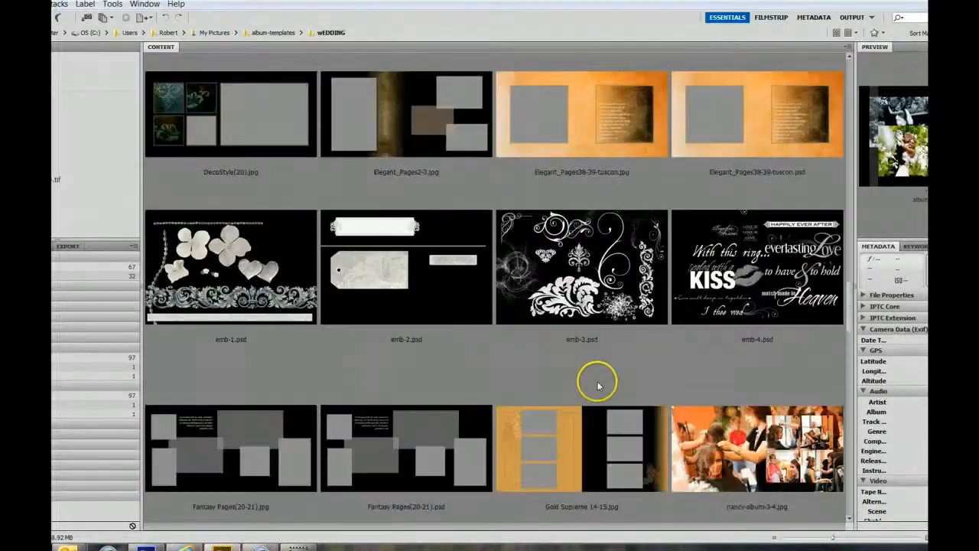
scroll(597, 386, "down", 6)
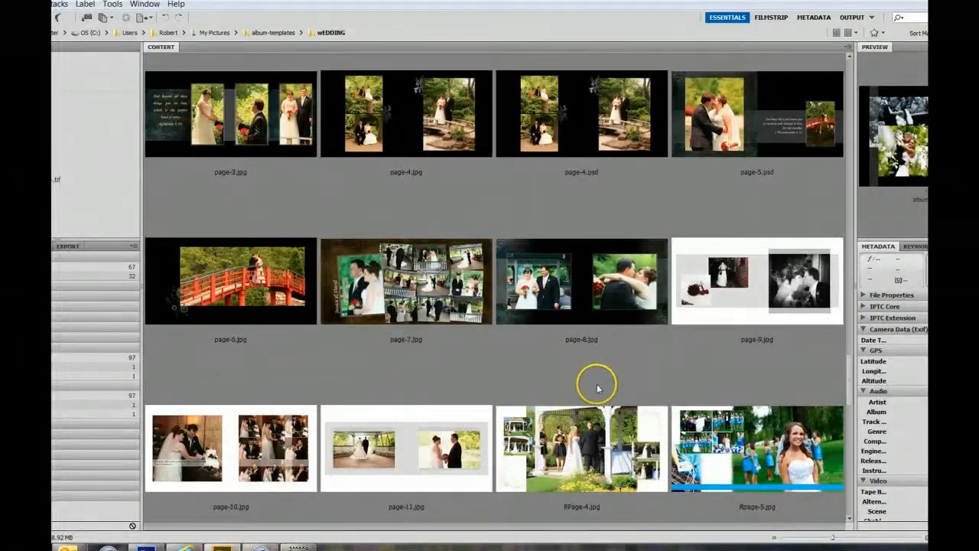
scroll(597, 387, "down", 9)
double_click(456, 286)
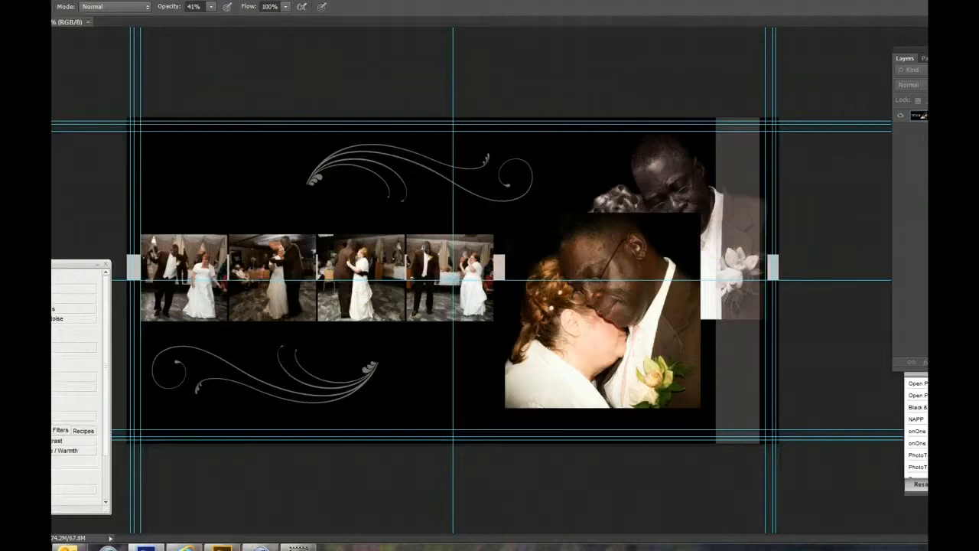
left_click(52, 0)
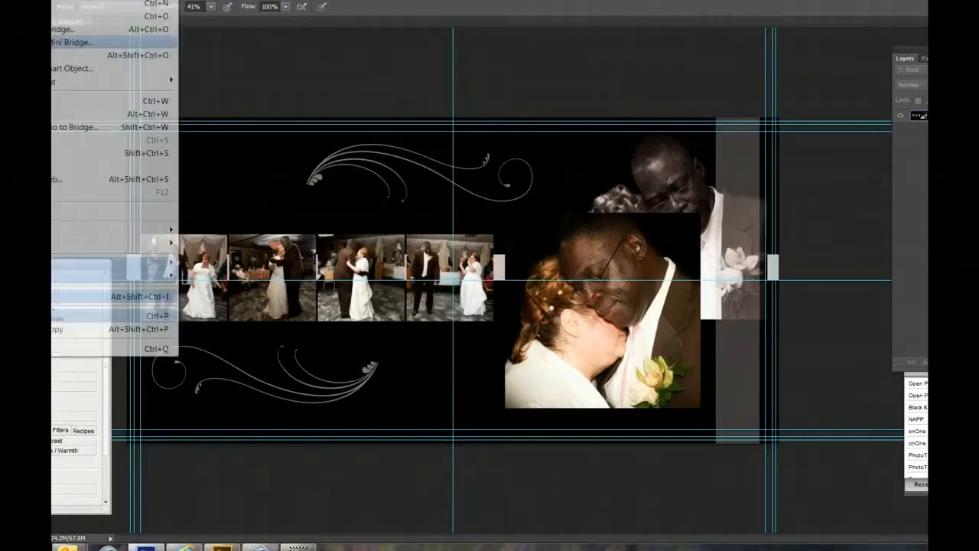
left_click(58, 128)
Open Rpage-10.jpg in Photoshop to examine the white-background version of the dance spread, and close it back to Bridge.
double_click(223, 283)
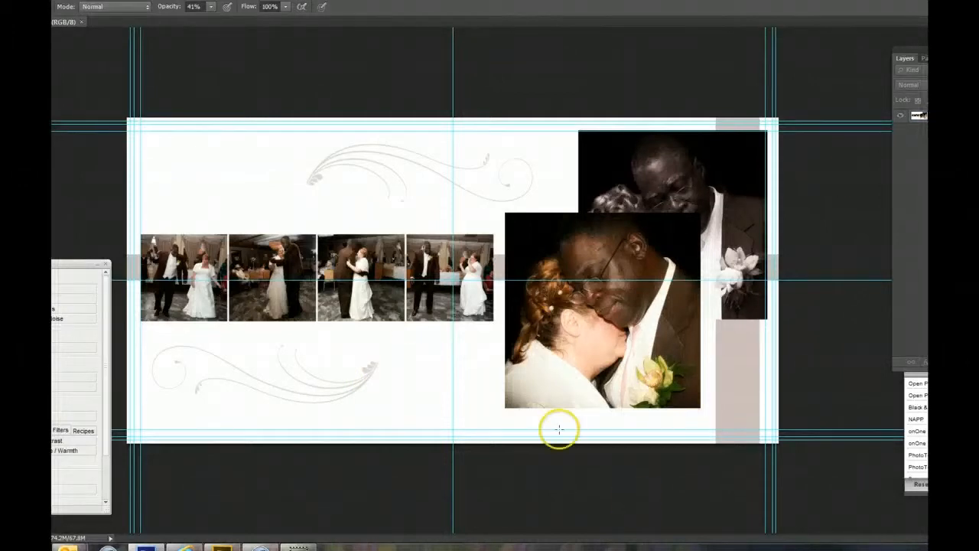
left_click(7, 0)
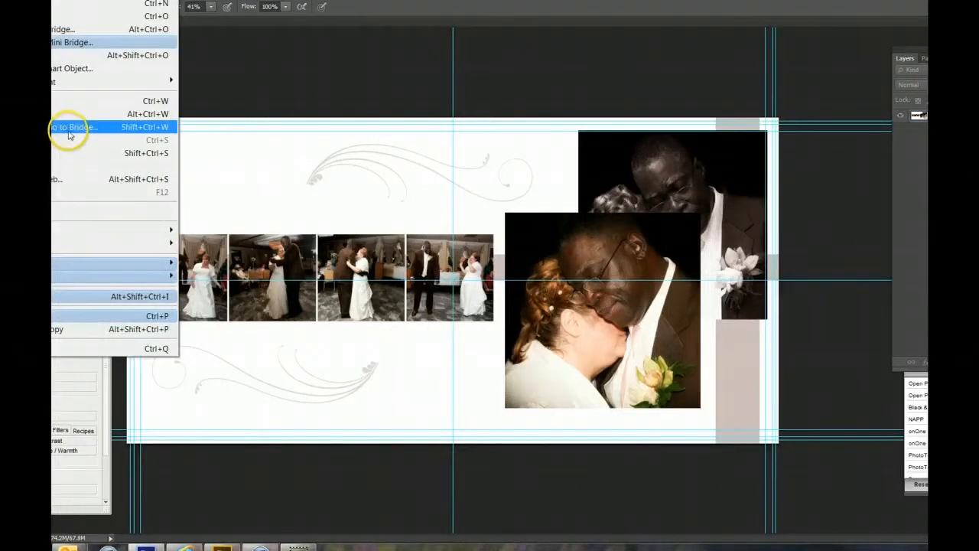
left_click(70, 130)
Open RPage-4.jpg in Photoshop to examine the gazebo ceremony spread, and close it back to Bridge.
scroll(457, 321, "up", 1)
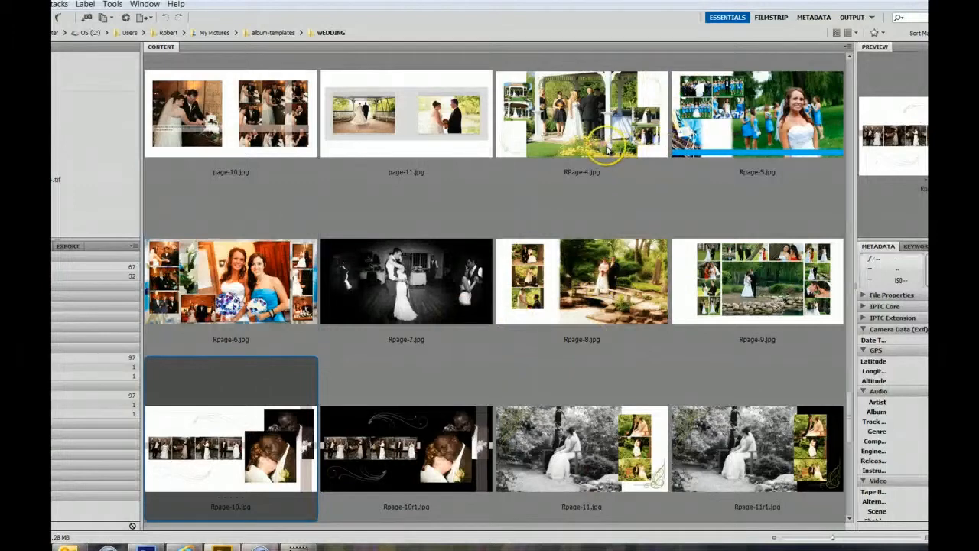
double_click(621, 190)
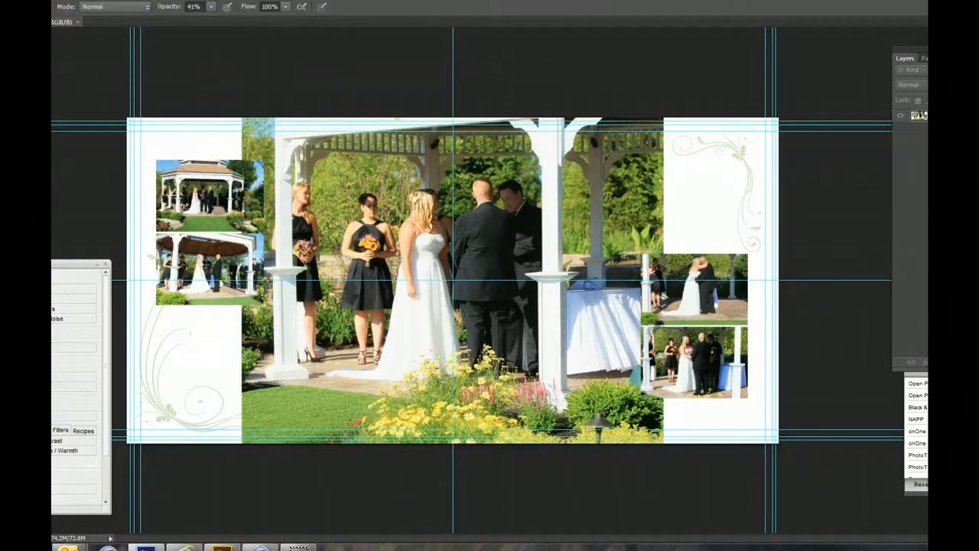
left_click(65, 0)
left_click(55, 126)
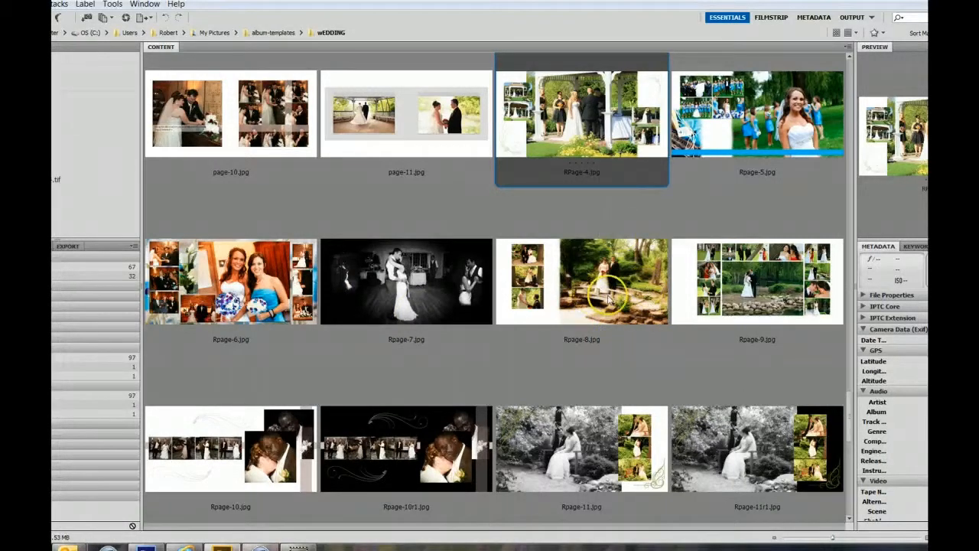
Open Rpage-8.jpg and Rpage-9.jpg one after the other in Photoshop to examine their garden photo layouts, closing each back to Bridge.
double_click(585, 279)
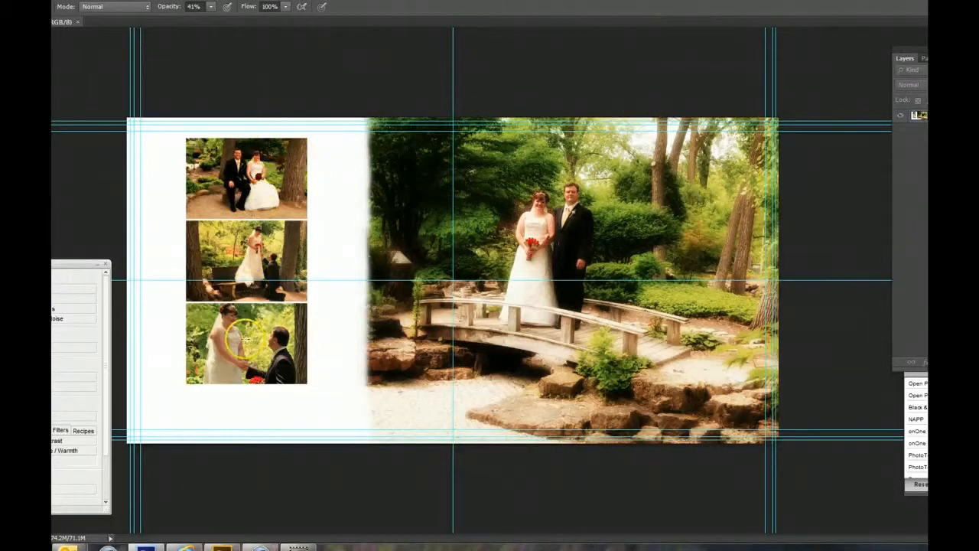
left_click(65, 2)
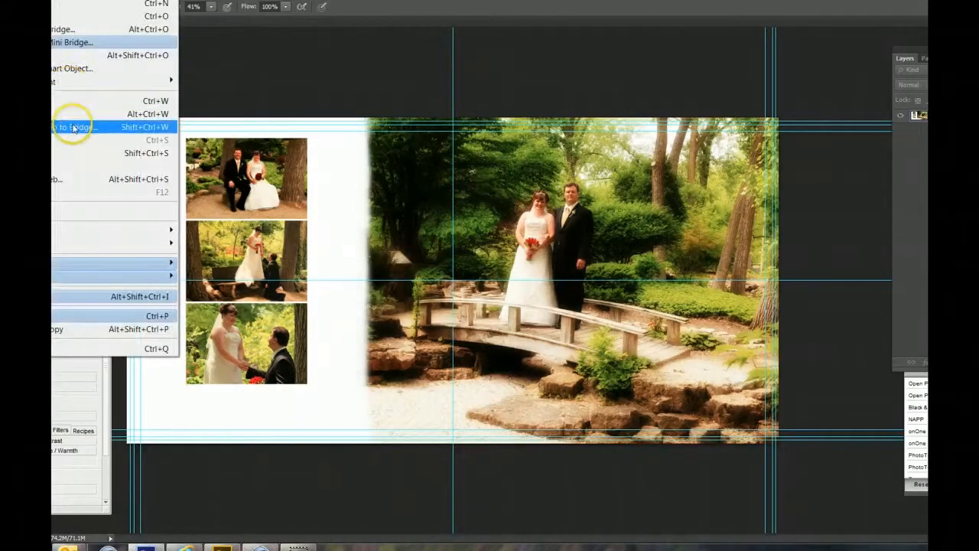
left_click(69, 127)
double_click(754, 283)
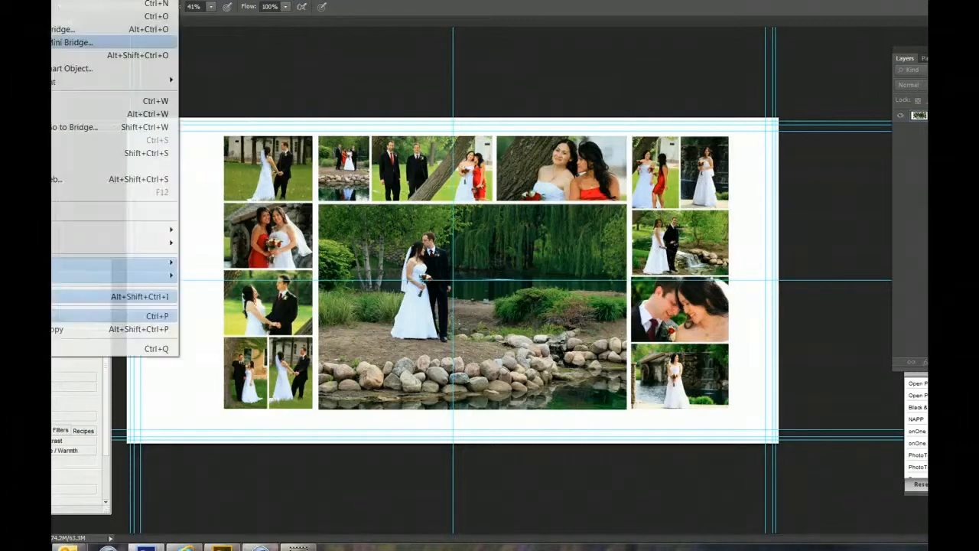
left_click(61, 117)
Open Rpage-5.jpg in Photoshop to examine the bride and bridesmaids spread with the blue stripe, and close it back to Bridge.
double_click(674, 161)
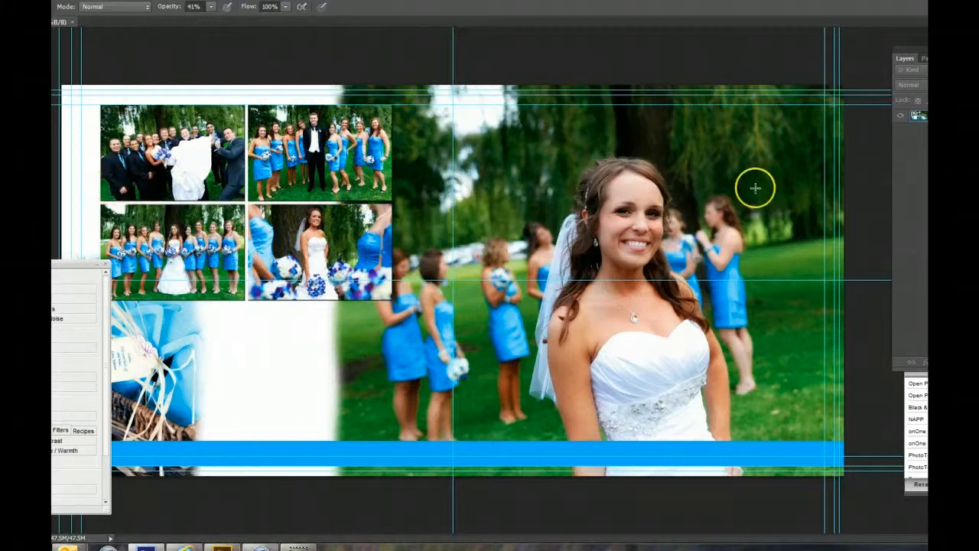
key("alt+f")
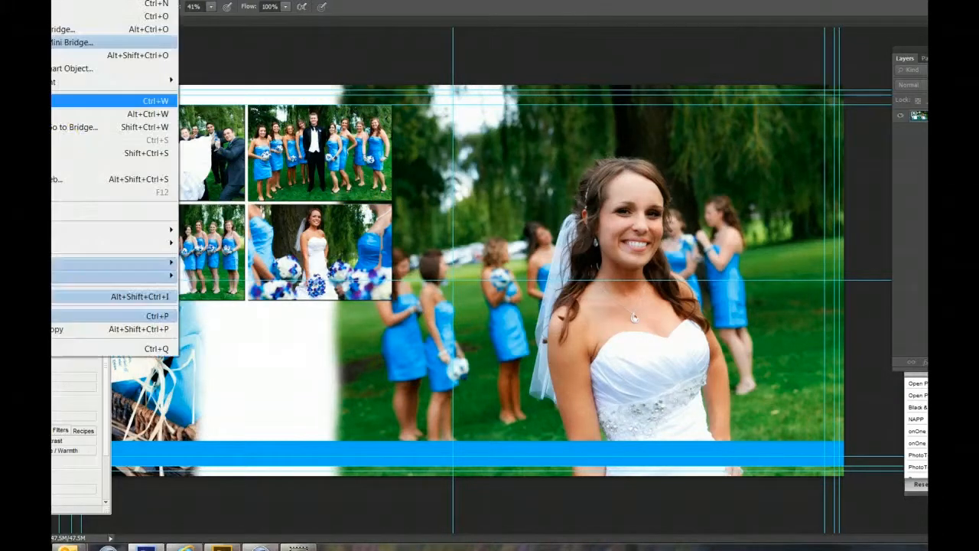
left_click(66, 125)
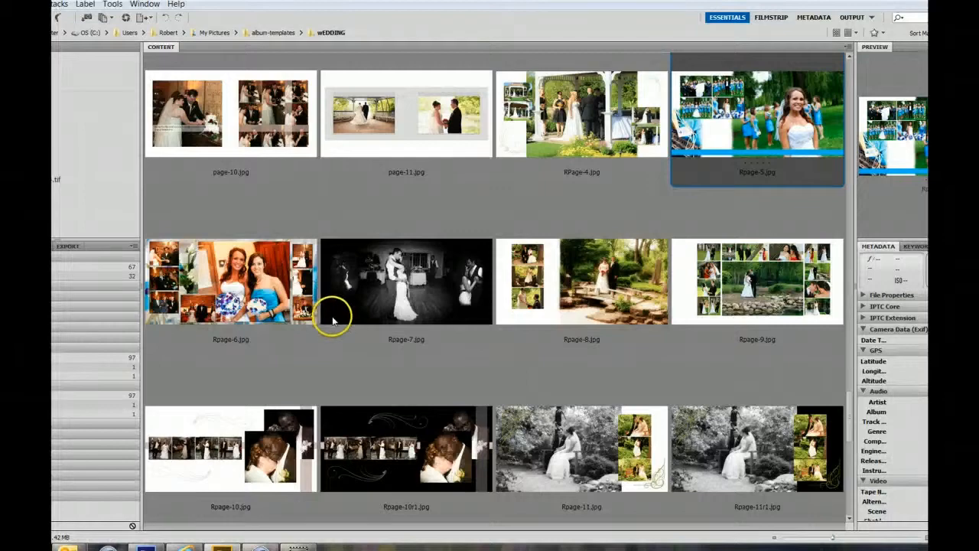
Open Rpage-1.jpg in Photoshop to examine the red bridge spread, and close it back to Bridge.
scroll(332, 317, "down", 2)
double_click(574, 441)
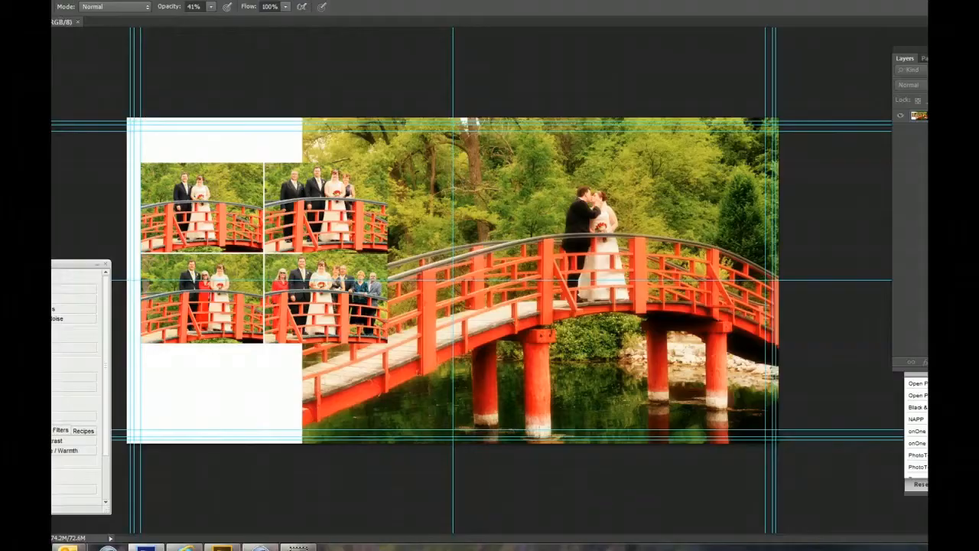
key("alt+f")
left_click(66, 125)
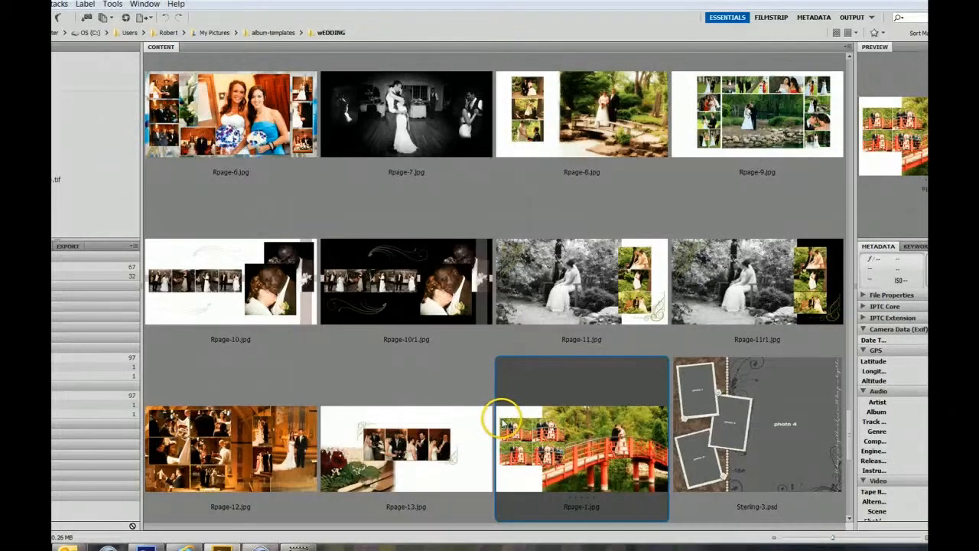
Open Rpage-11.jpg in Photoshop to examine the garden bench spread with the white side panel, and close it back to Bridge.
scroll(452, 368, "down", 2)
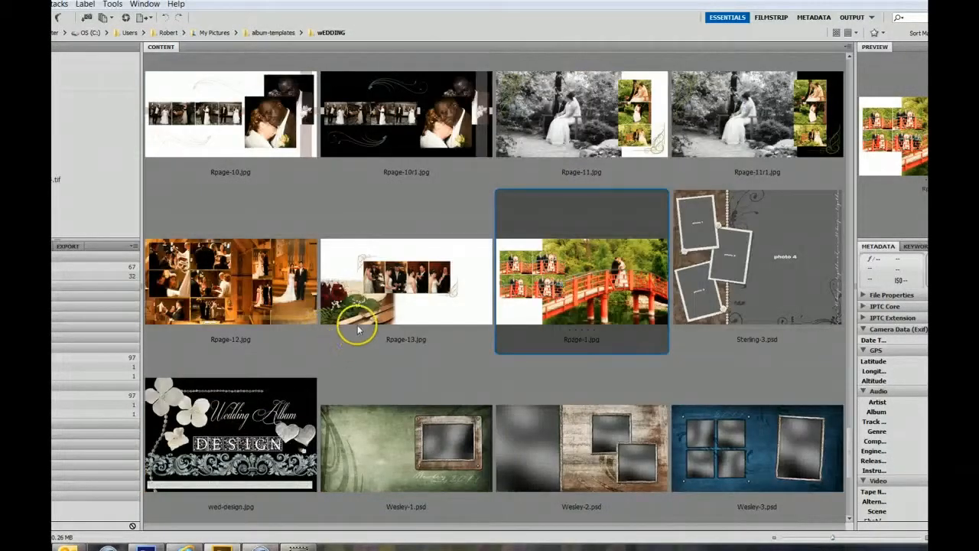
scroll(355, 335, "up", 2)
double_click(585, 298)
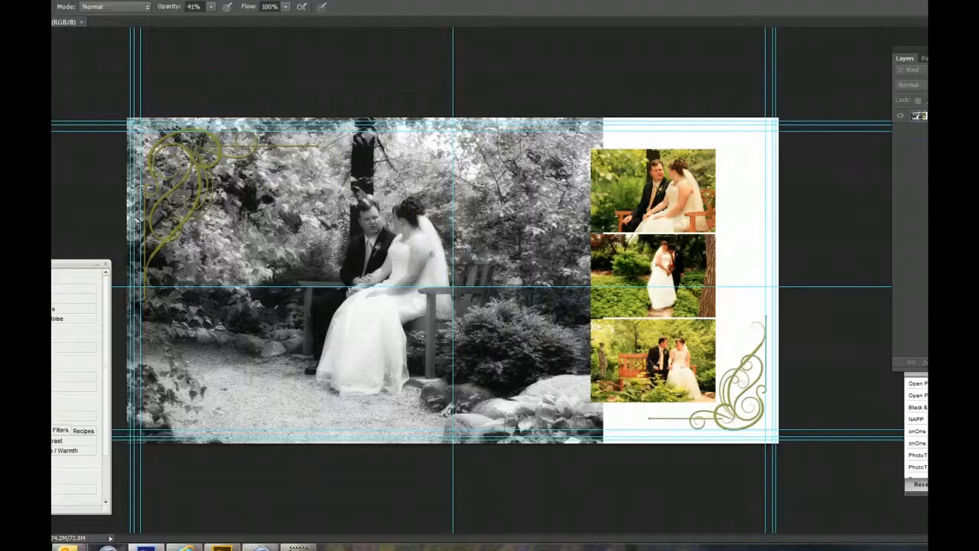
left_click(51, 0)
left_click(53, 127)
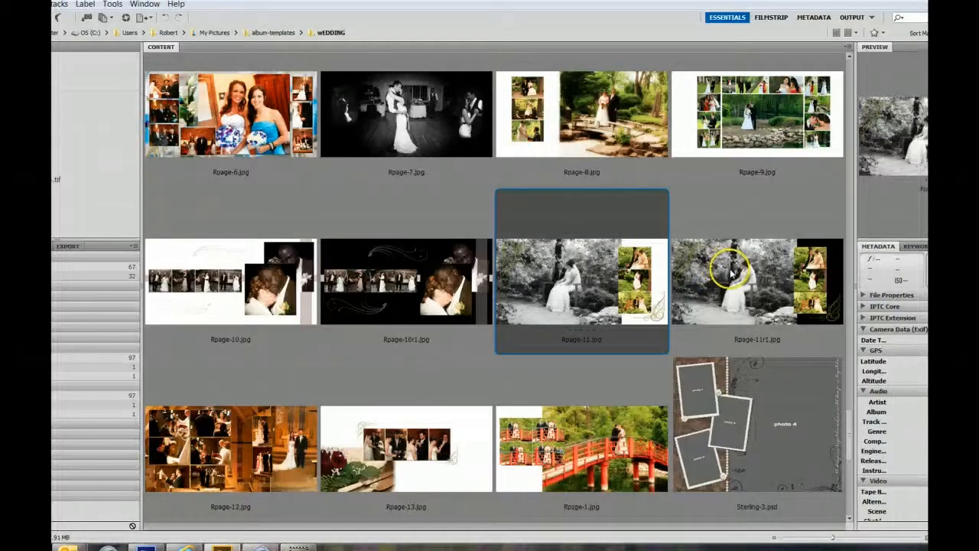
Open Rpage-11r1.jpg in Photoshop to examine the bench spread's black-panel version, and close it back to Bridge.
double_click(730, 274)
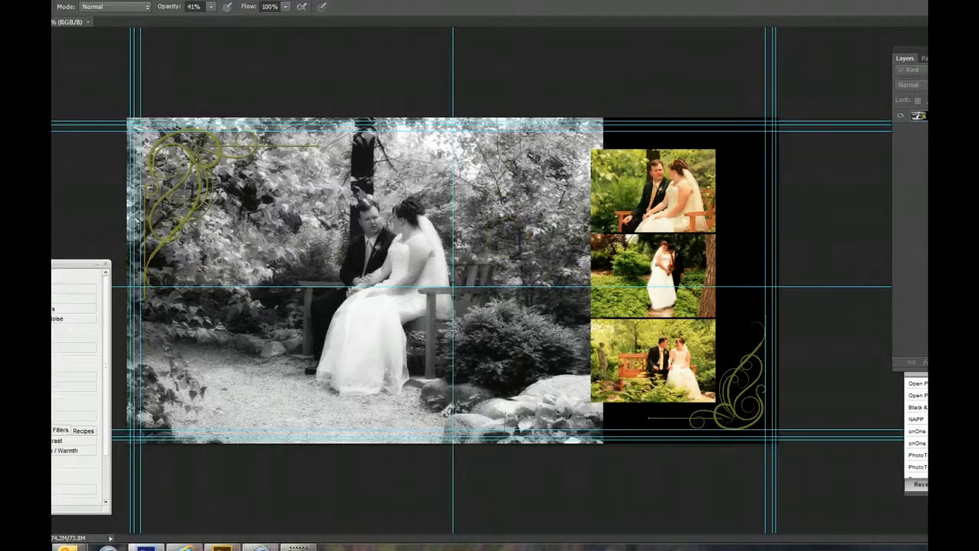
key("alt+f")
left_click(61, 125)
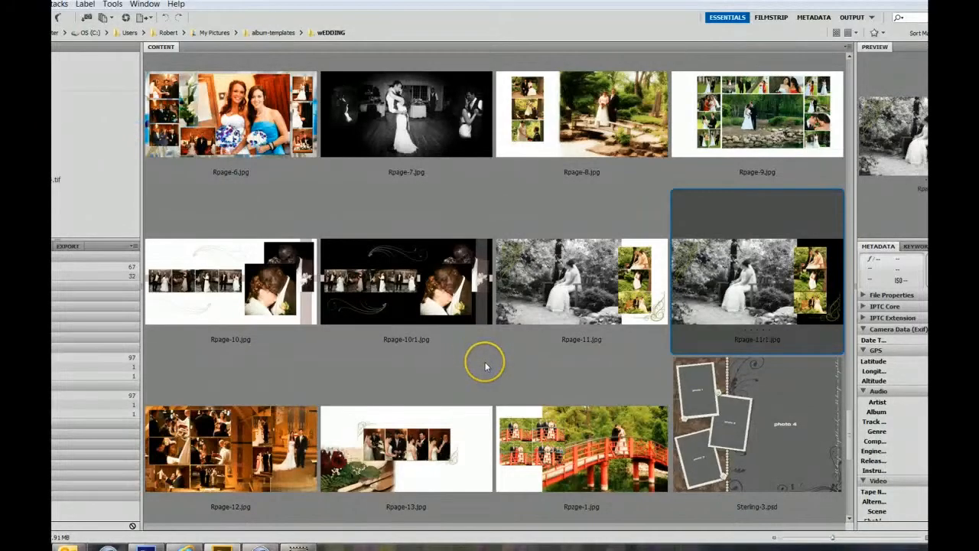
Open Rpage-7.jpg in Photoshop to examine the black-and-white blended dance spread, and close it back to Bridge.
scroll(484, 366, "up", 2)
double_click(432, 269)
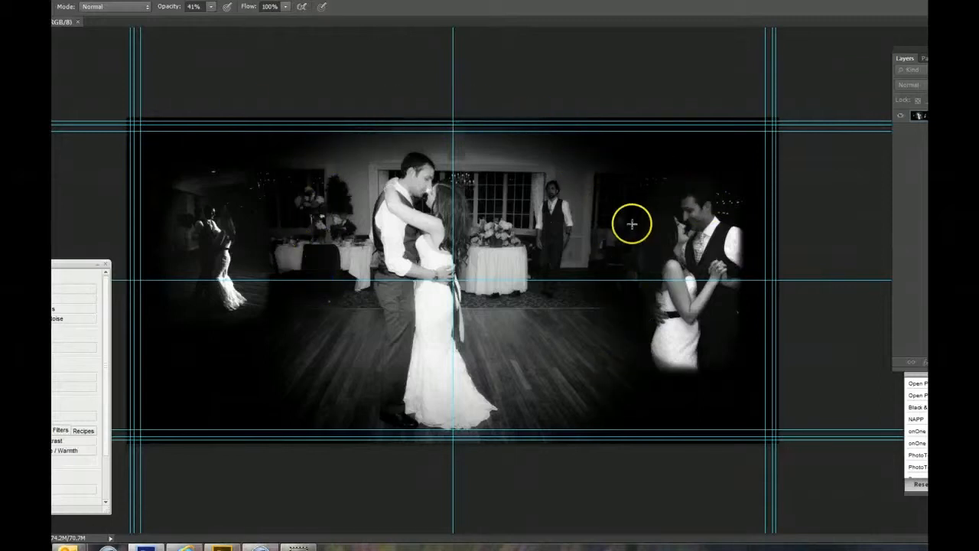
left_click(7, 0)
left_click(64, 127)
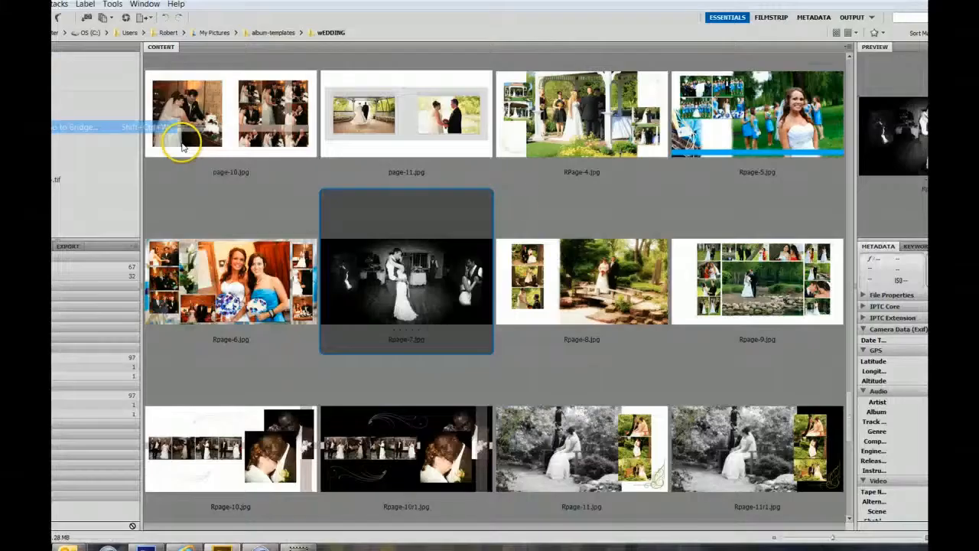
Find the black spread with the couple's vignetted close-up, open it in Photoshop to examine it, and close it back to Bridge.
scroll(629, 248, "up", 5)
scroll(628, 249, "up", 6)
scroll(628, 249, "up", 4)
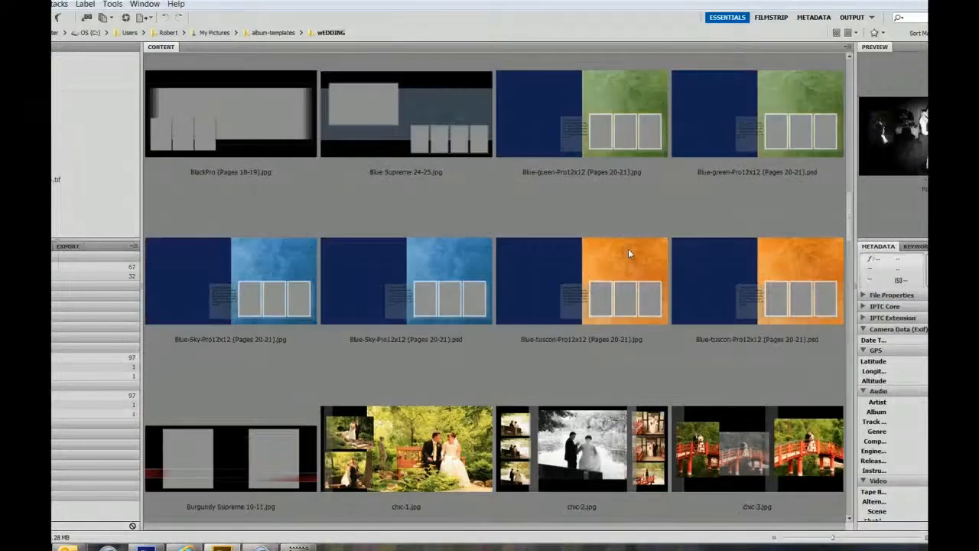
scroll(621, 344, "down", 4)
double_click(455, 285)
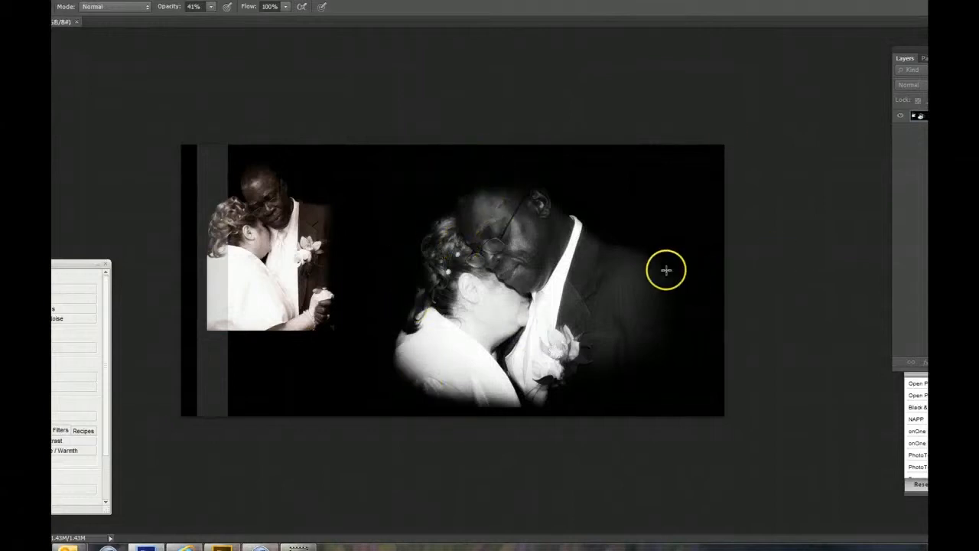
left_click(59, 0)
left_click(59, 120)
Find album-41-42r3.psd, open it in Photoshop to examine the blended black dance spread, and close it back to Bridge.
scroll(412, 283, "up", 8)
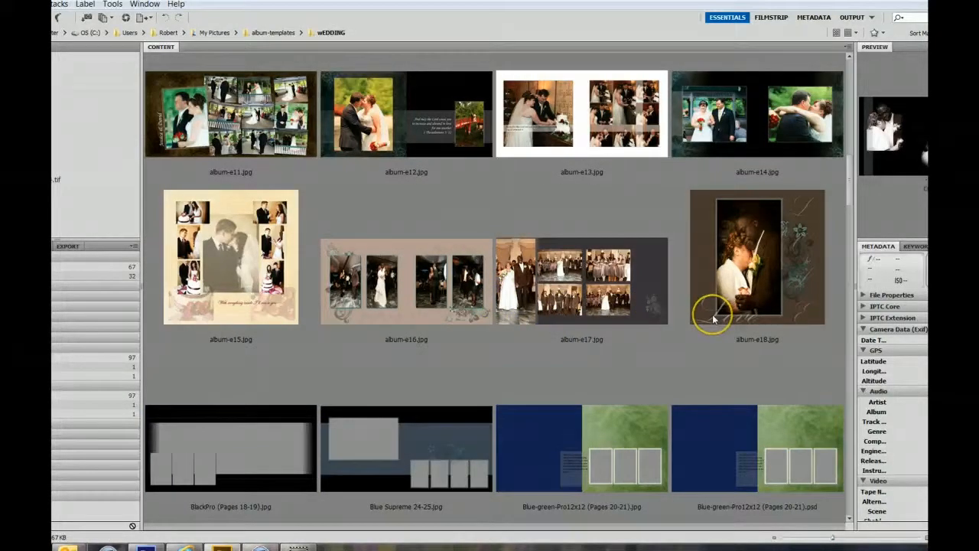
scroll(712, 315, "up", 6)
scroll(711, 313, "up", 3)
scroll(704, 306, "down", 3)
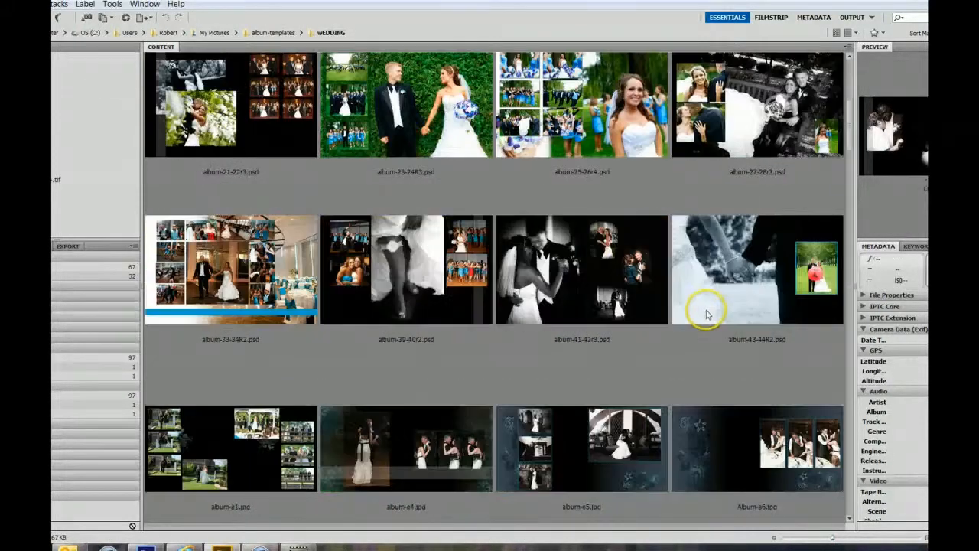
double_click(578, 257)
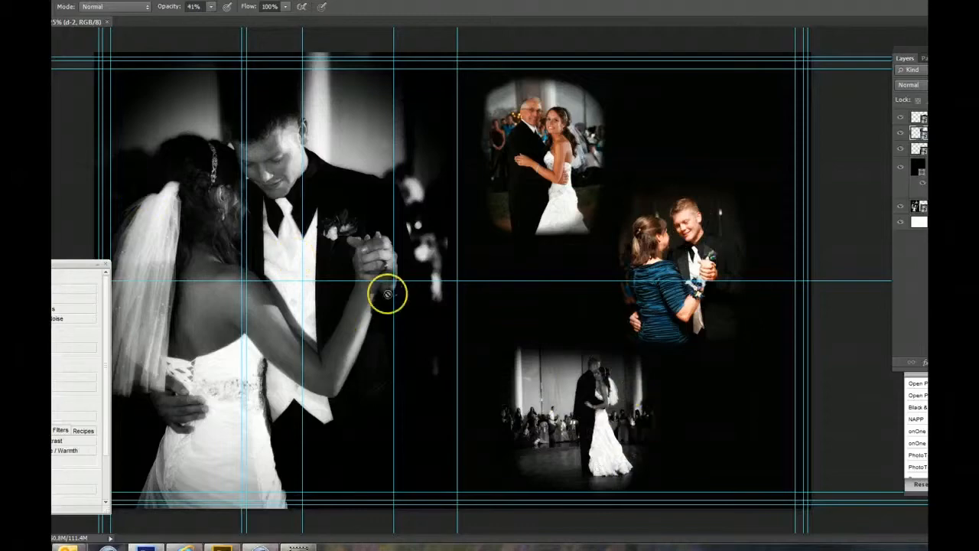
left_click(8, 1)
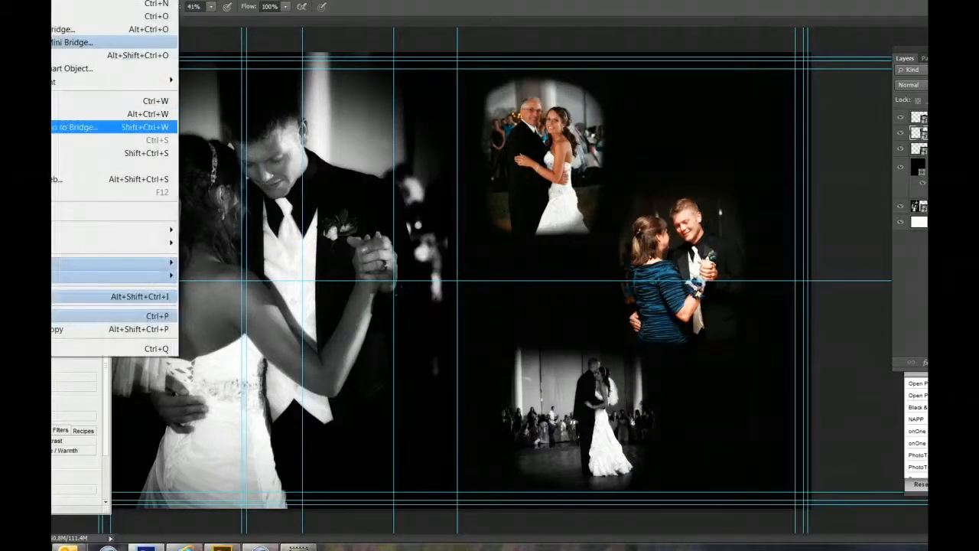
left_click(53, 127)
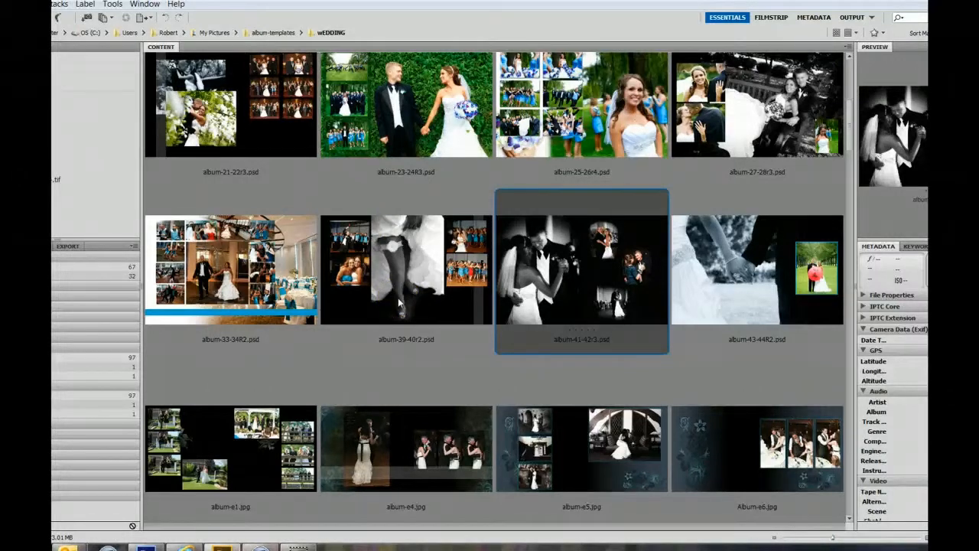
Open album-27-28r3.psd in Photoshop to examine the black-and-white bench spread with color insets, and close it back to Bridge.
double_click(710, 165)
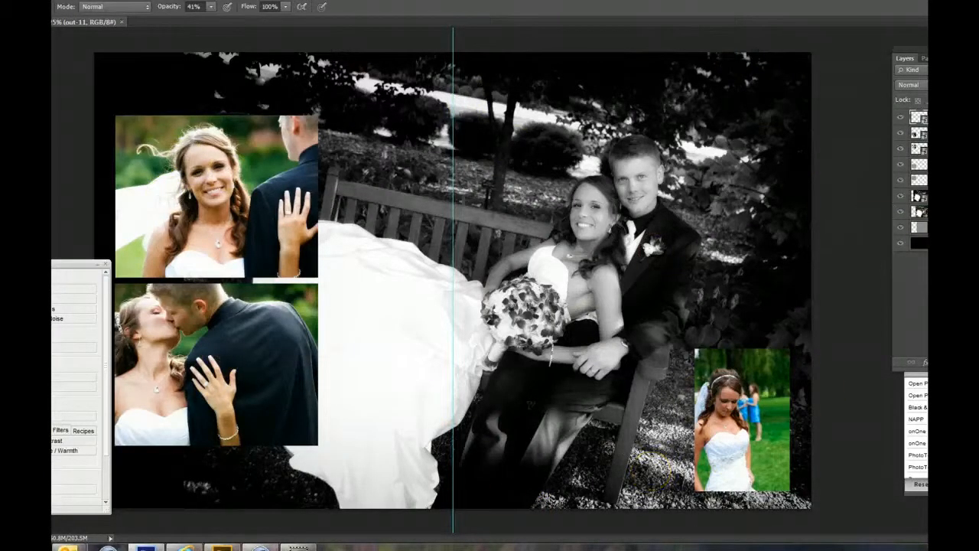
left_click(3, 0)
left_click(61, 128)
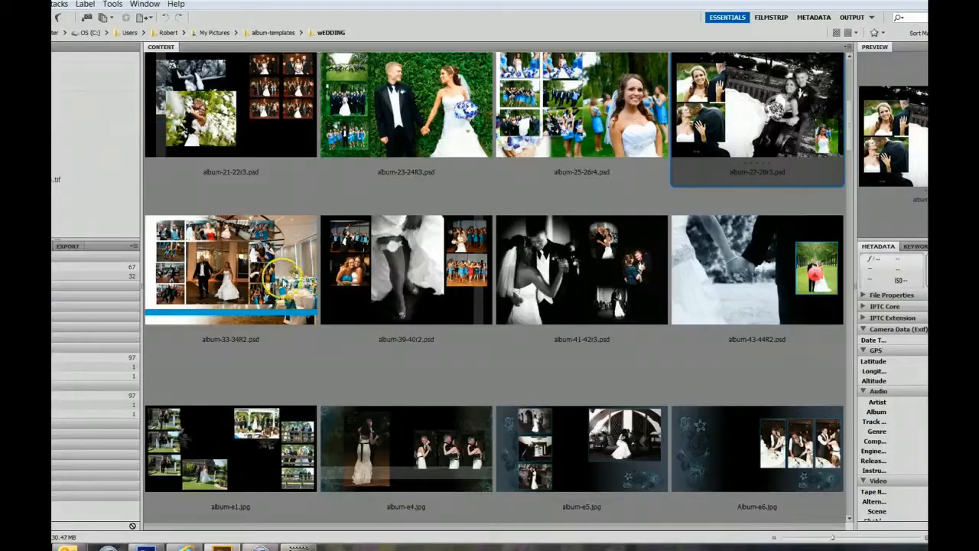
Open album-33-34R2.psd in Photoshop to examine the reception collage with the blue stripe, and close it back to Bridge.
double_click(222, 258)
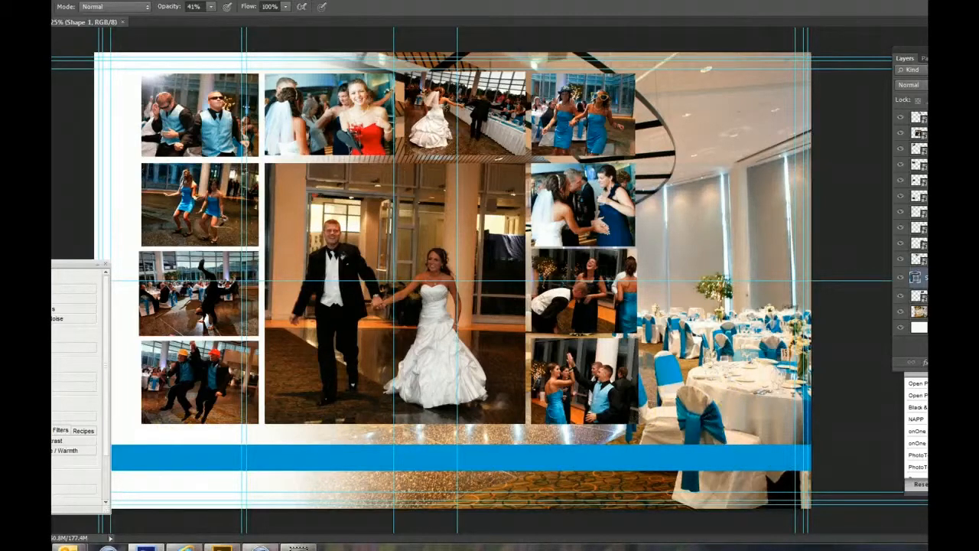
left_click(23, 1)
left_click(34, 127)
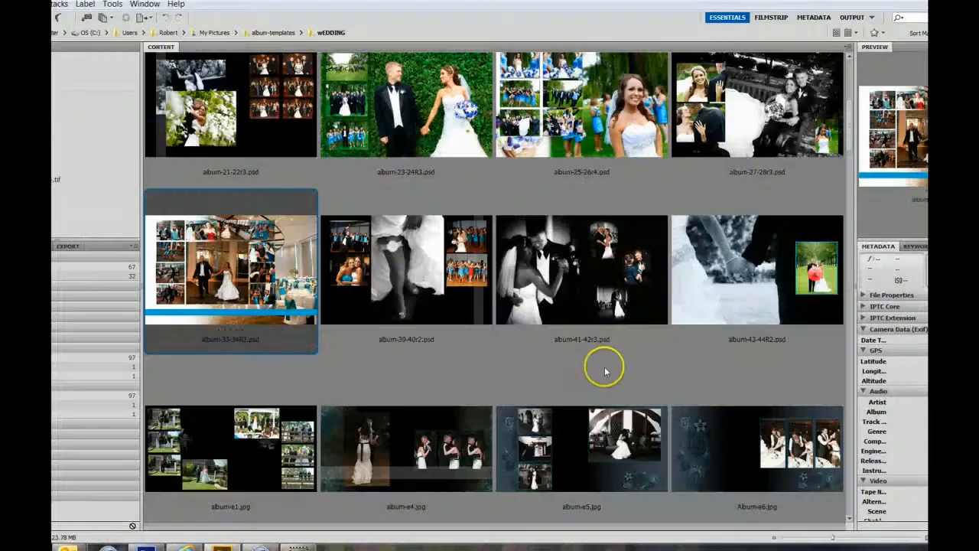
Open album-39-40r2.psd in Photoshop to examine the garter spread with four color photos, and close it back to Bridge.
double_click(461, 298)
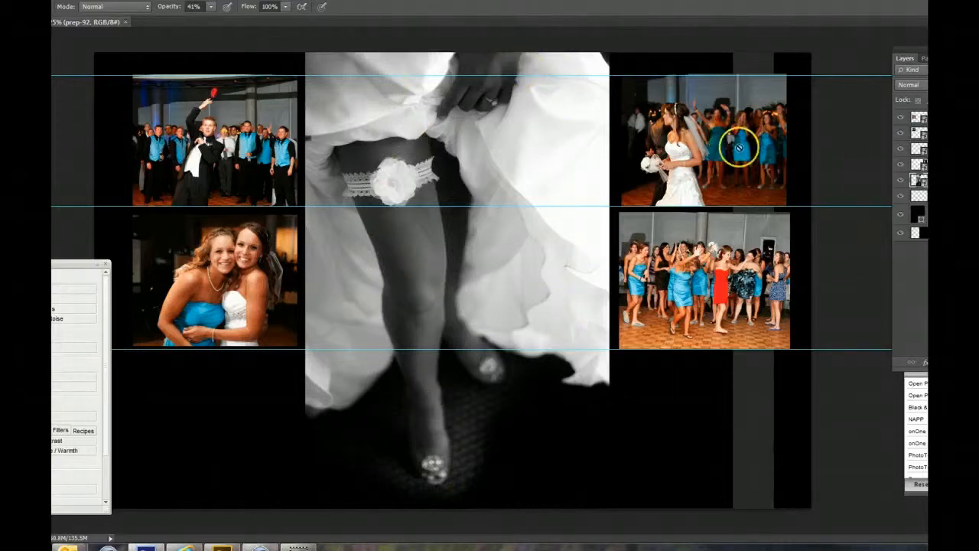
left_click(53, 1)
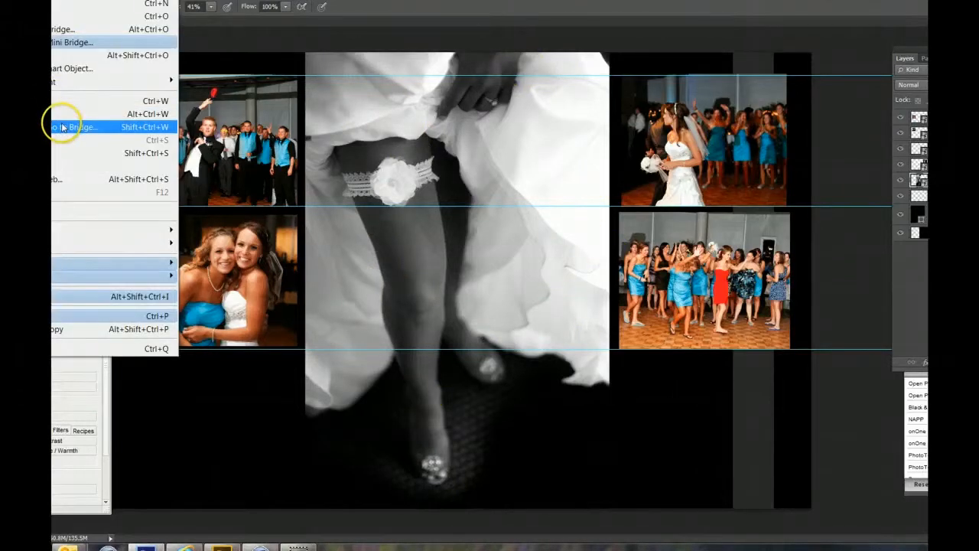
left_click(66, 127)
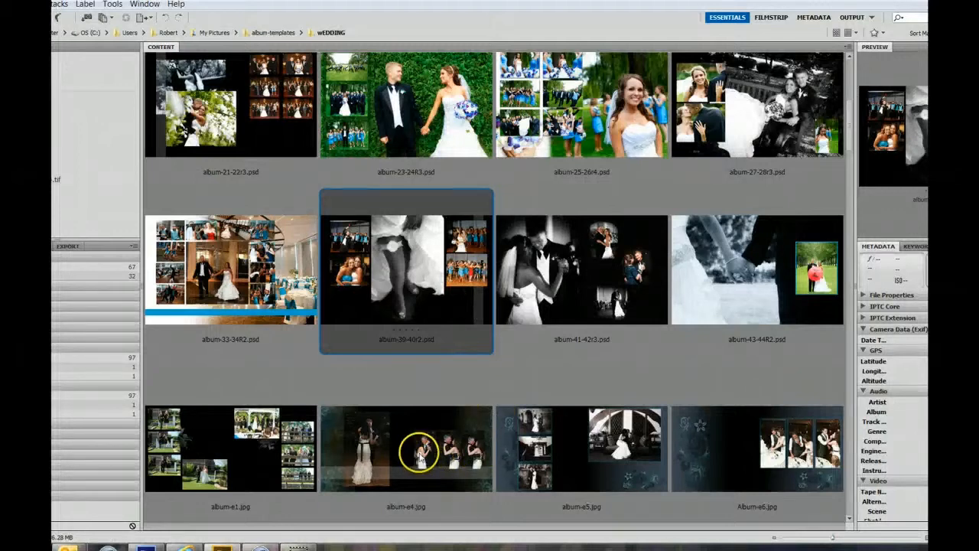
Open album-e4.jpg in Photoshop to examine the dance spread with the translucent band, and close it back to Bridge.
double_click(421, 454)
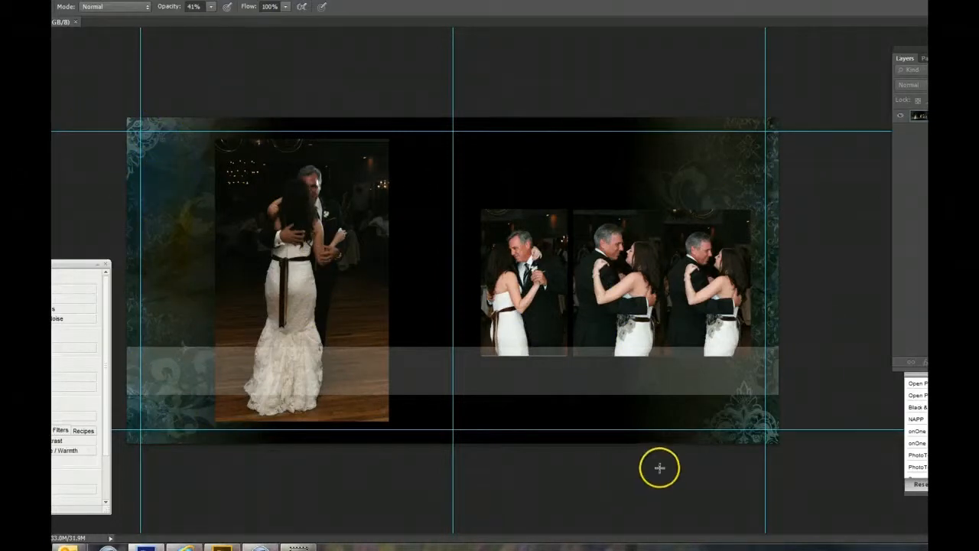
key("alt+f")
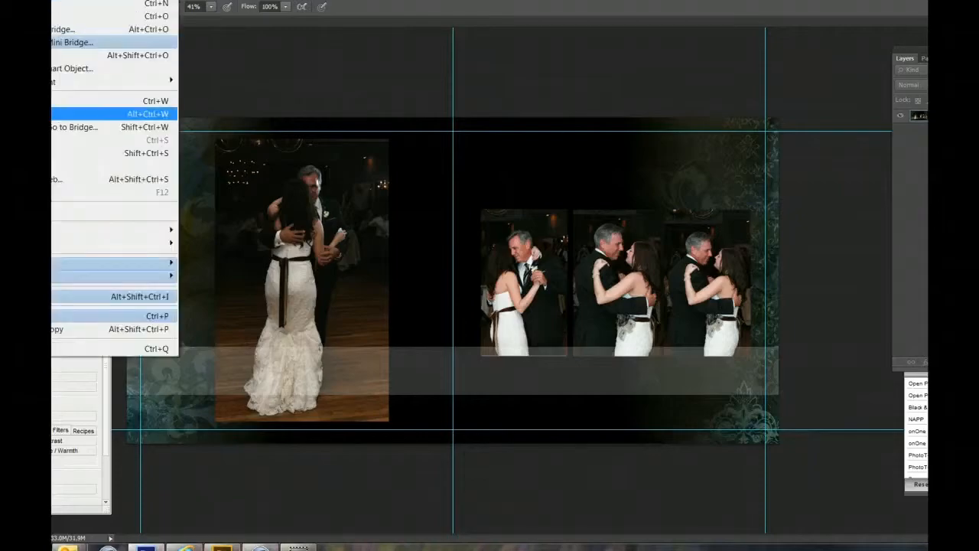
left_click(59, 125)
Open Album-e6.jpg in Photoshop to examine the three framed cake-cutting photos on the blue floral background, and close it back to Bridge.
scroll(489, 393, "down", 1)
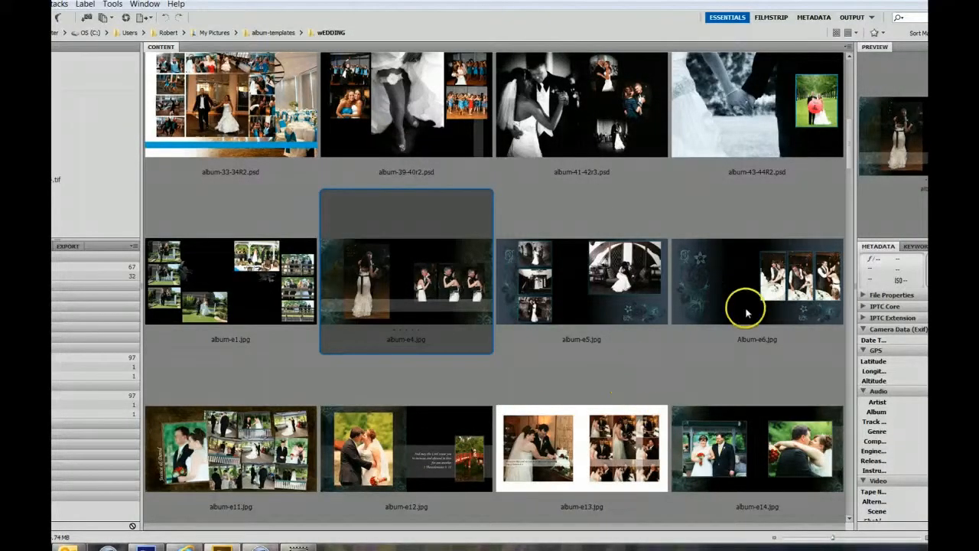
double_click(746, 310)
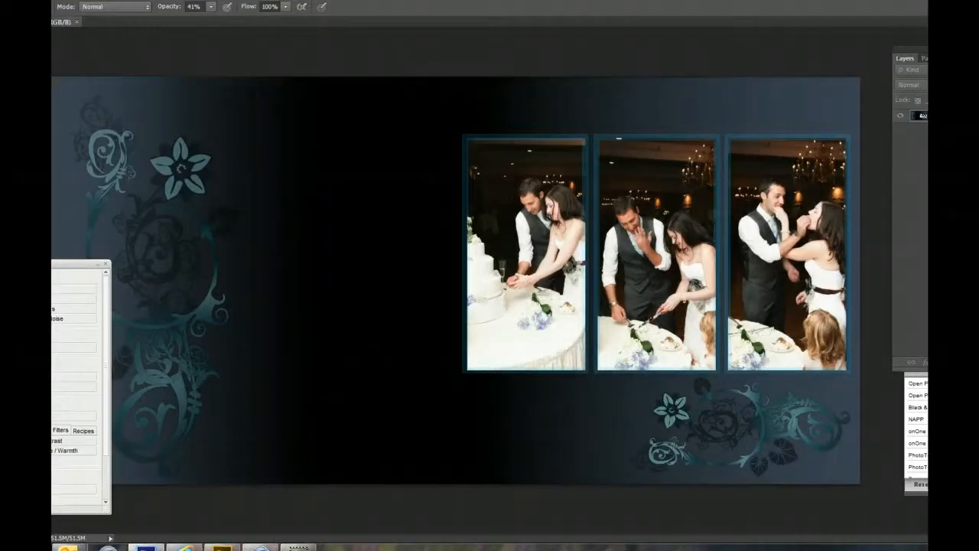
left_click(7, 2)
left_click(75, 130)
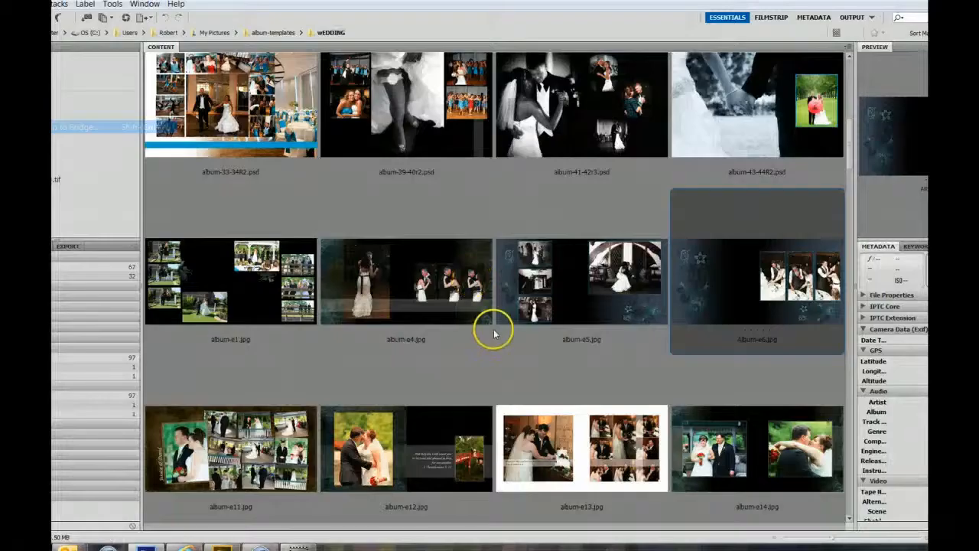
Find page-10.jpg, open it in Photoshop to examine the white cake-cutting spread with the photo grid, and close it back to Bridge.
scroll(493, 340, "down", 8)
scroll(507, 397, "down", 10)
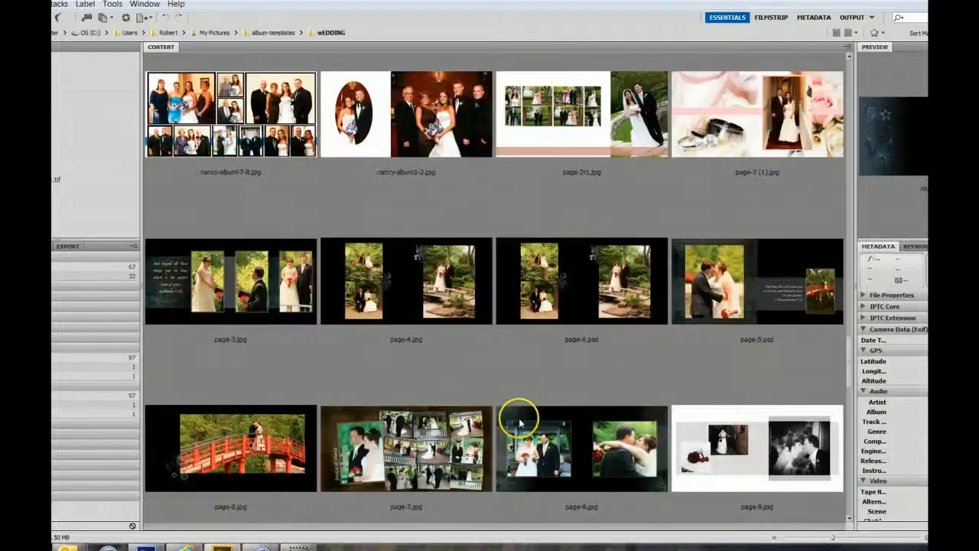
scroll(520, 423, "down", 2)
scroll(520, 423, "down", 2)
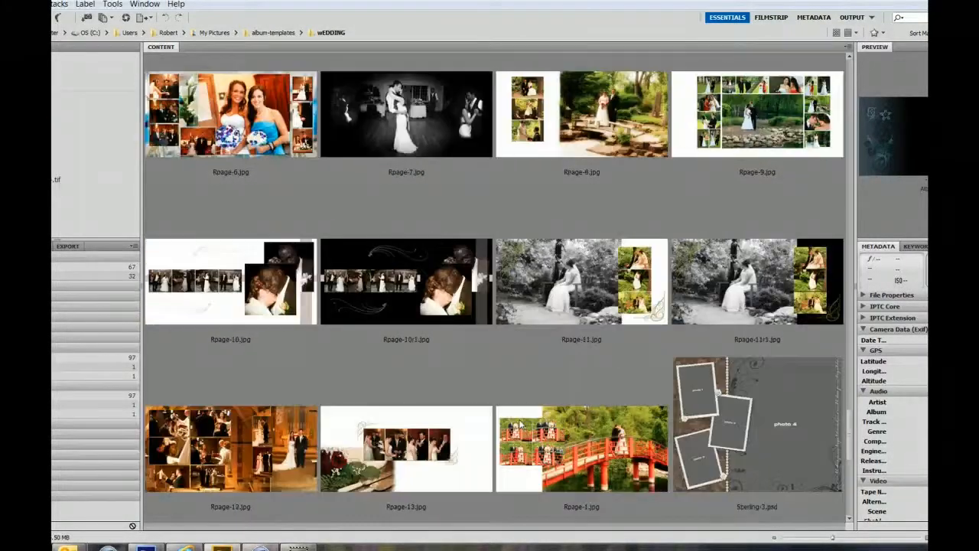
scroll(496, 400, "up", 4)
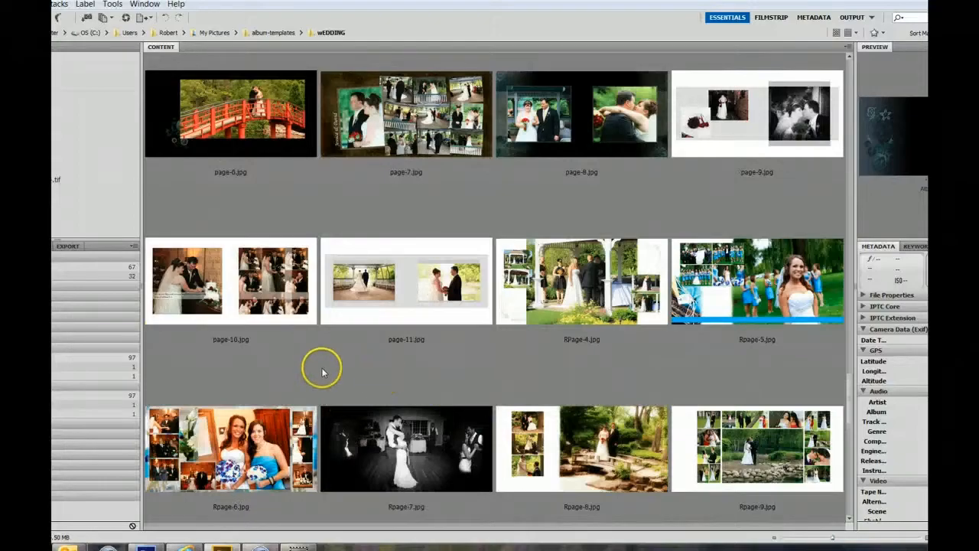
double_click(208, 237)
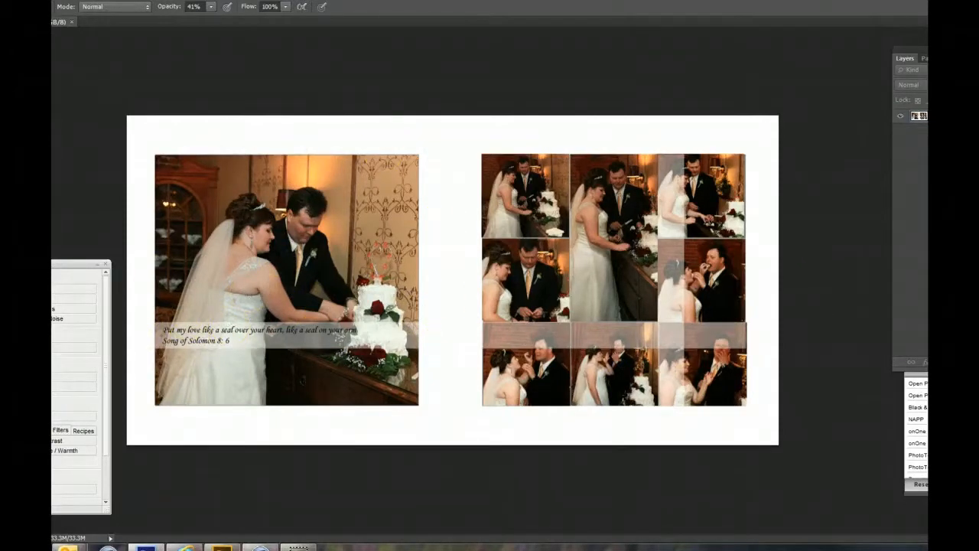
left_click(52, 0)
left_click(69, 126)
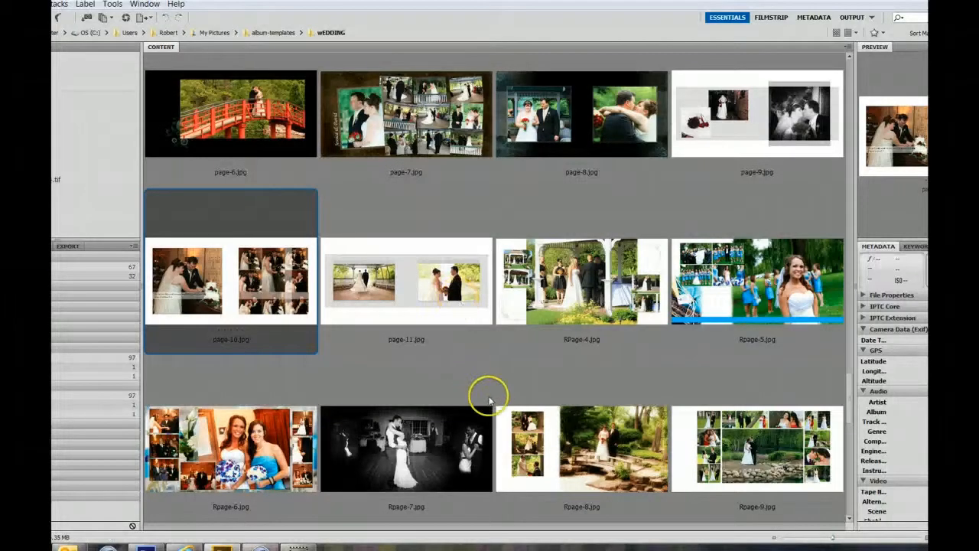
Find Rpage-13.jpg, open it in Photoshop to examine the white spread with the faded rose photo, and close it back to Bridge.
scroll(488, 406, "down", 3)
scroll(488, 414, "down", 3)
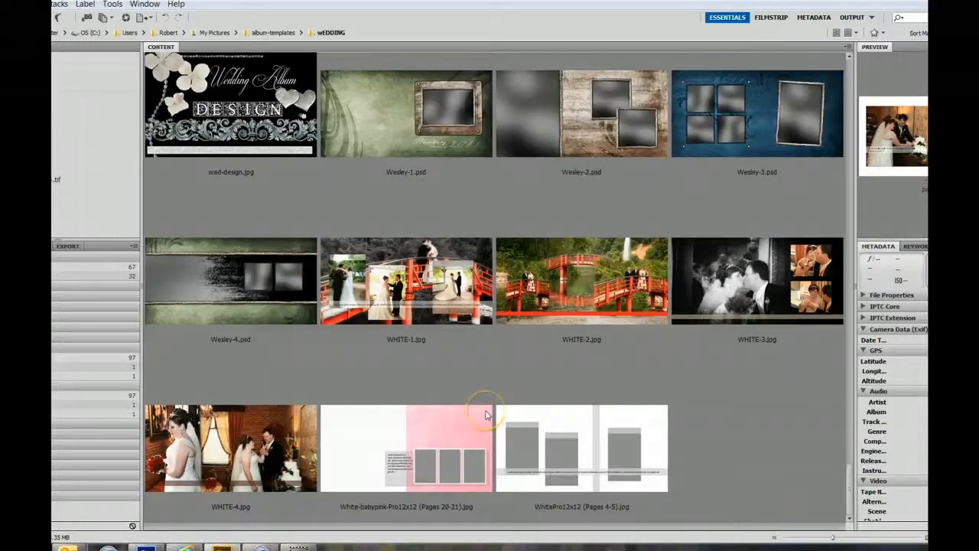
scroll(485, 414, "up", 5)
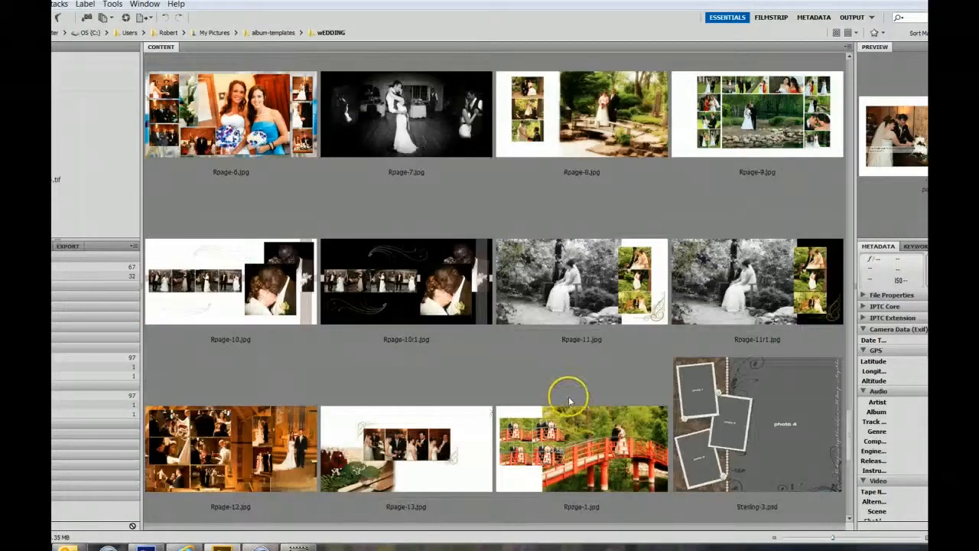
double_click(466, 448)
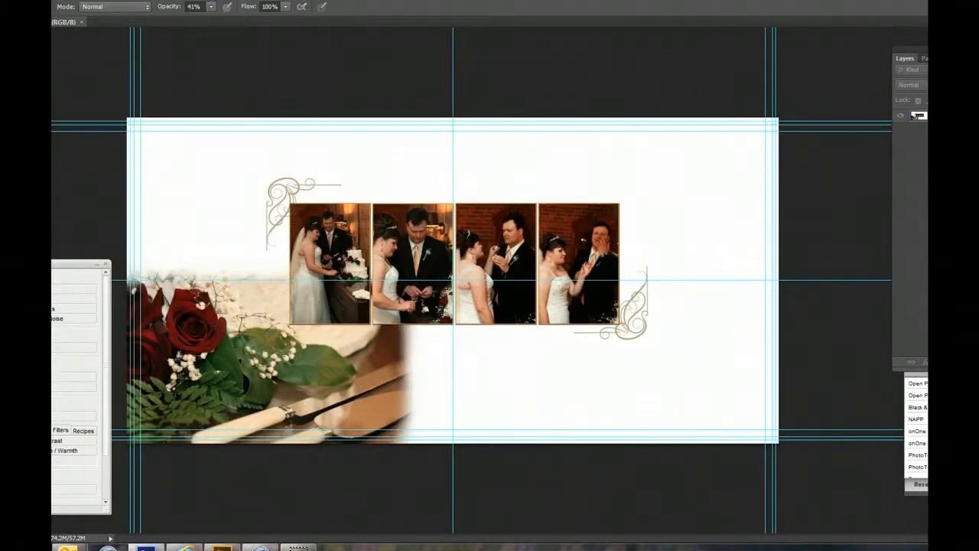
left_click(65, 2)
left_click(84, 127)
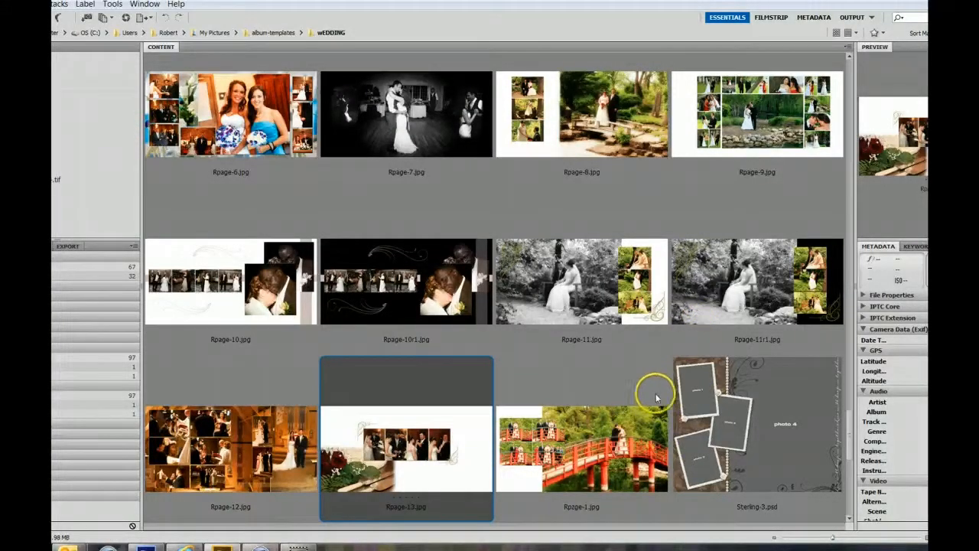
Open page-7.jpg in Photoshop to examine the brown spread with tilted ceremony photos, and close it back to Bridge.
scroll(306, 383, "up", 4)
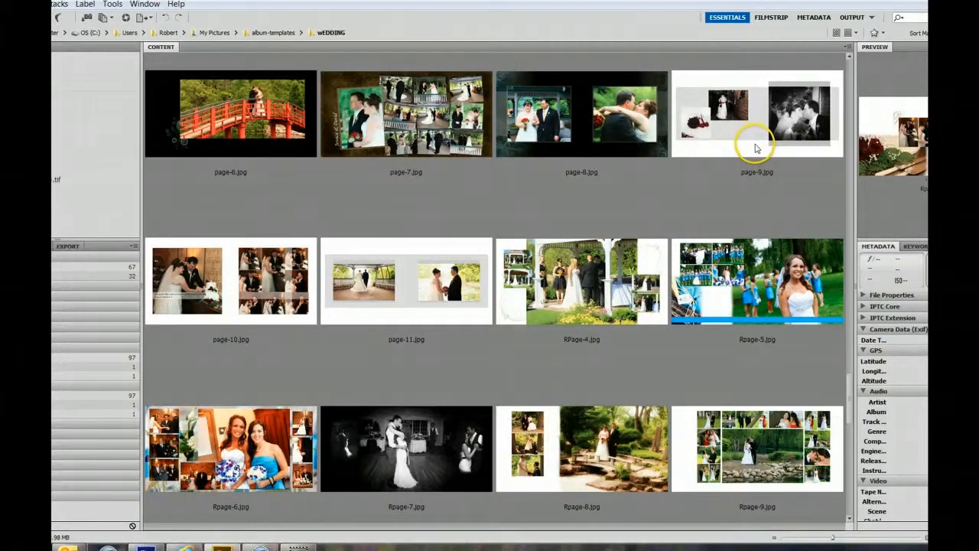
double_click(404, 125)
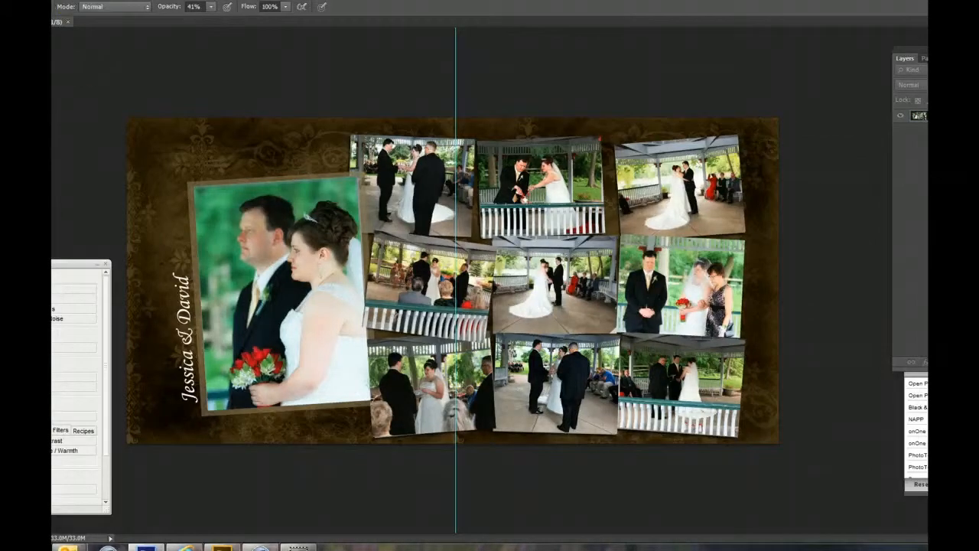
left_click(151, 127)
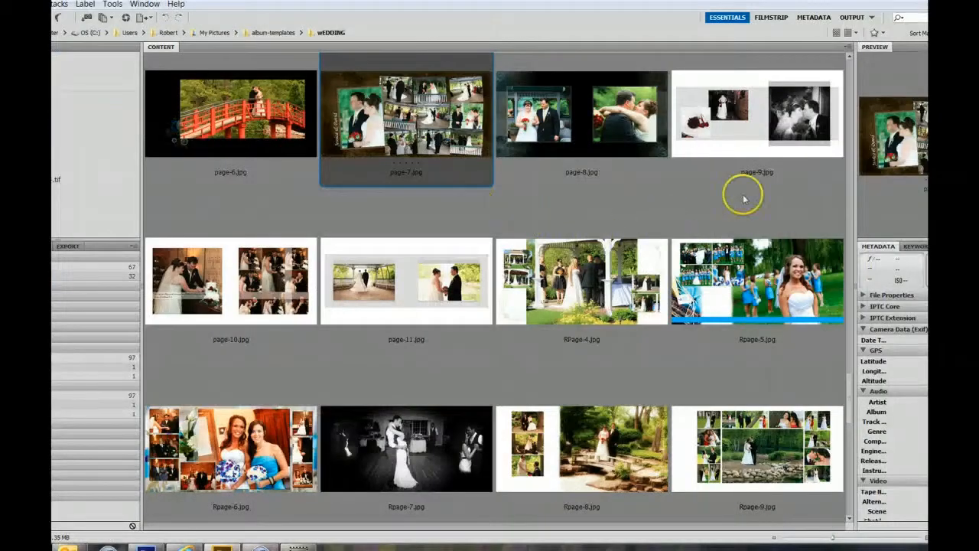
Open page-9.jpg in Photoshop to examine the white spread with gray backing panels, and close it back to Bridge.
double_click(739, 137)
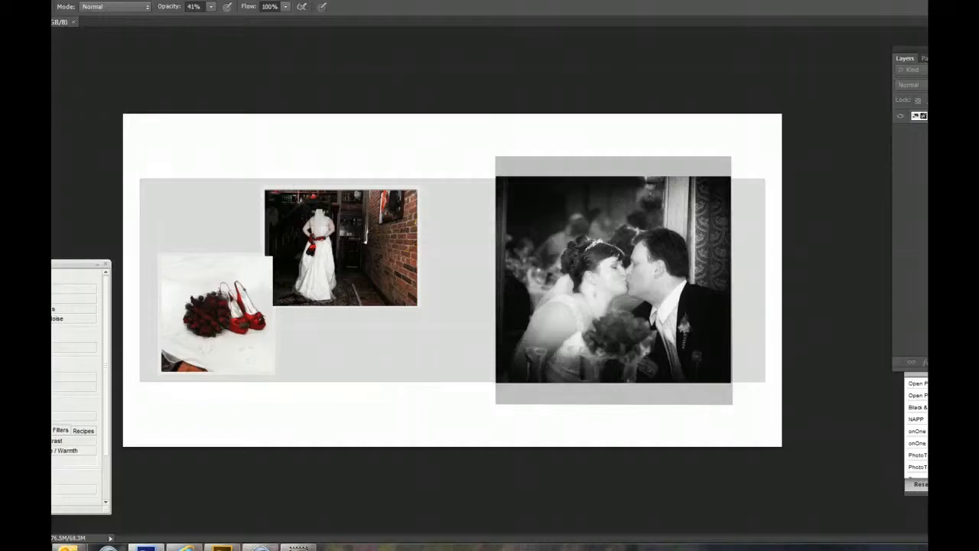
left_click(62, 128)
Find page-6.jpg, open it in Photoshop to examine the black spread with the red bridge photo, and close it back to Bridge.
scroll(360, 358, "down", 2)
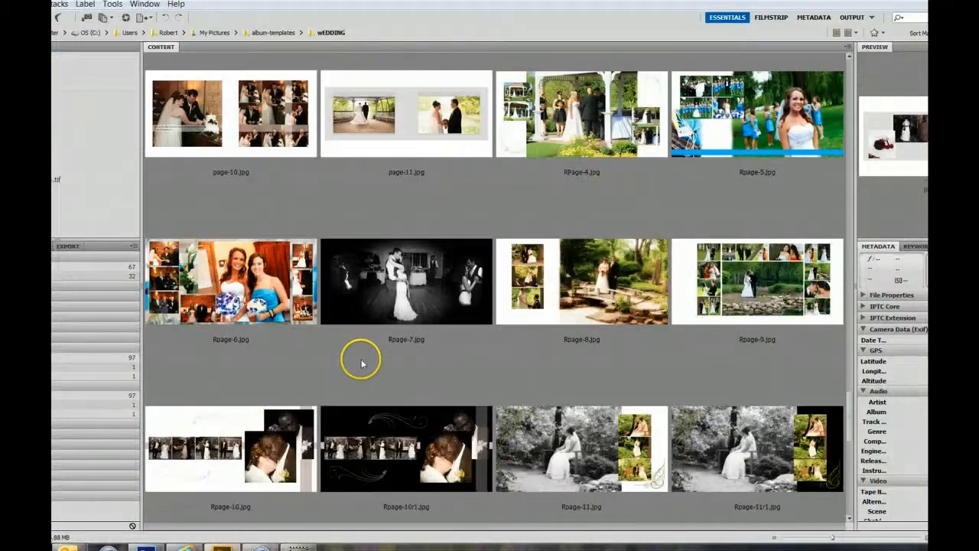
scroll(576, 398, "down", 2)
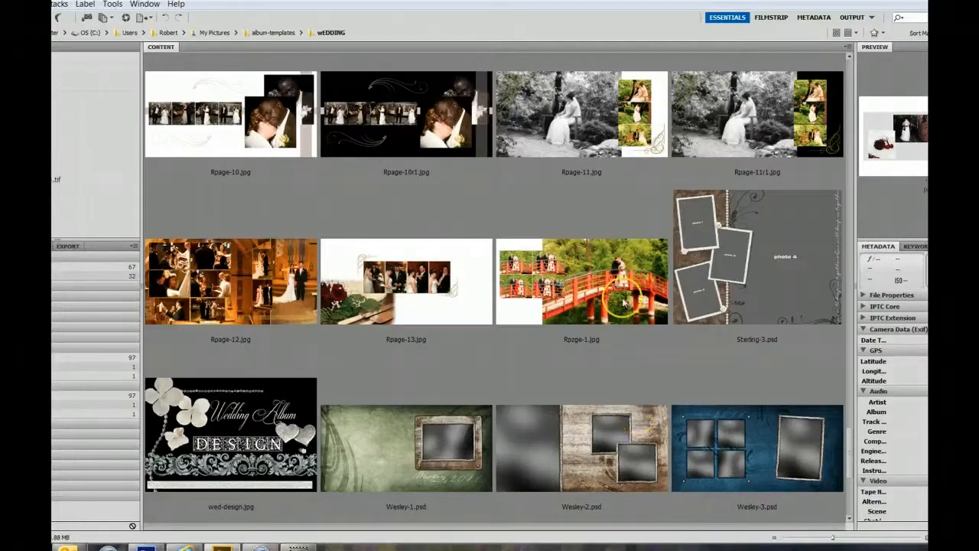
scroll(615, 283, "up", 1)
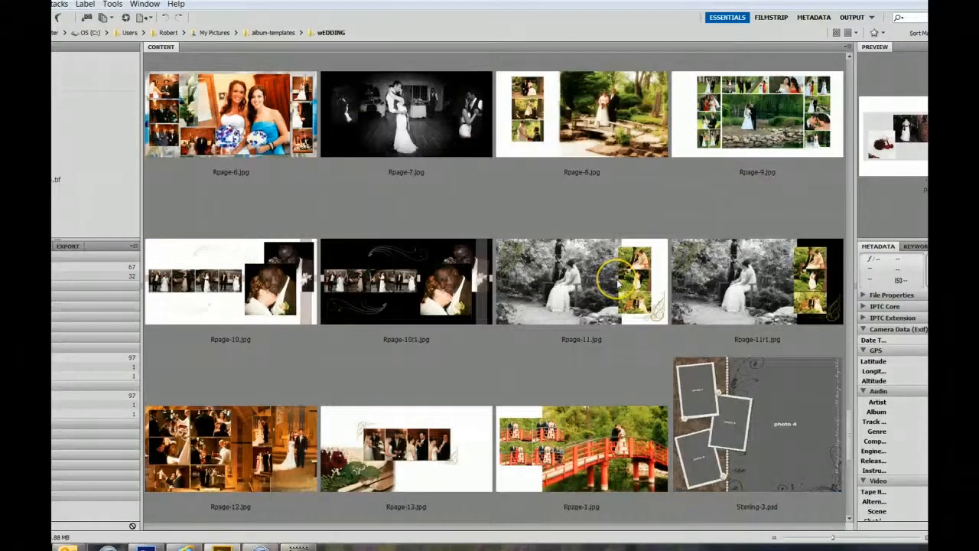
scroll(615, 283, "up", 2)
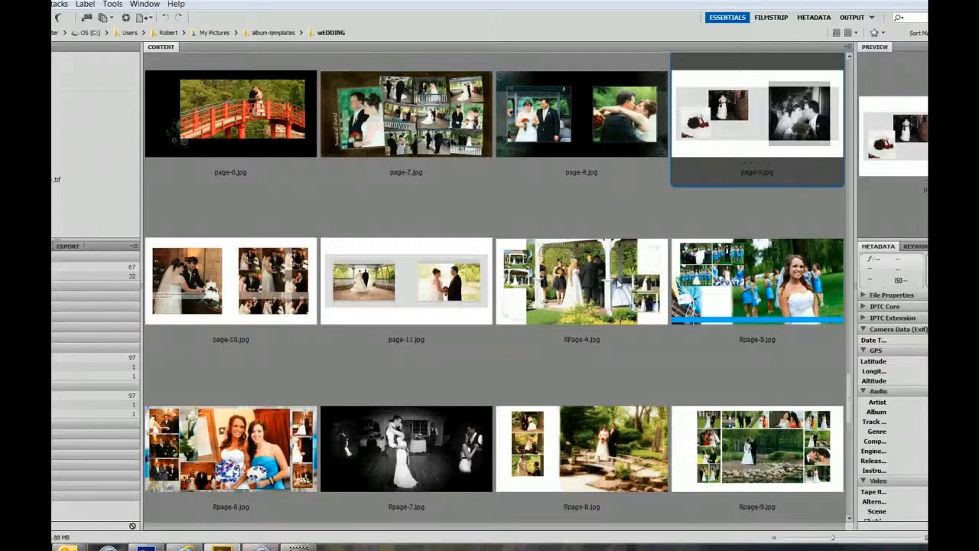
scroll(618, 283, "up", 1)
scroll(612, 321, "up", 1)
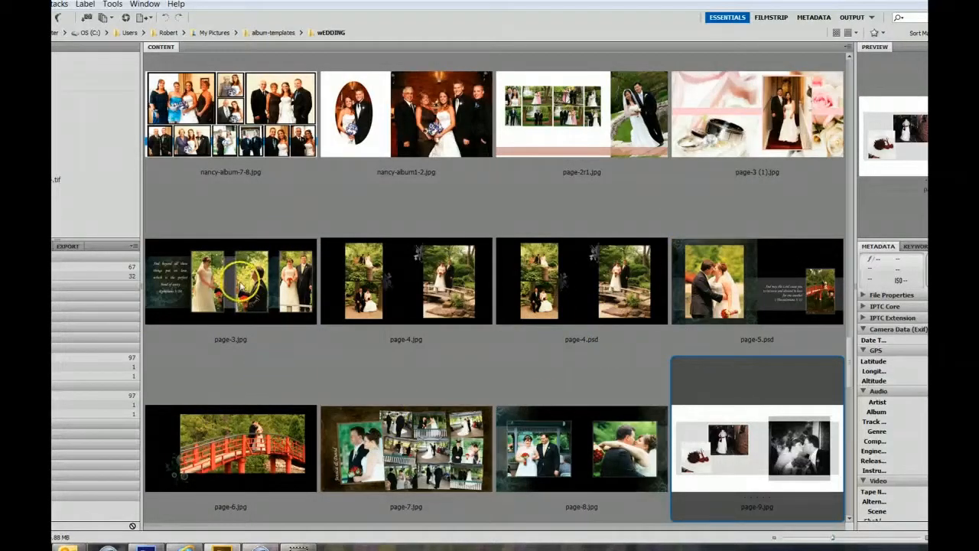
double_click(287, 453)
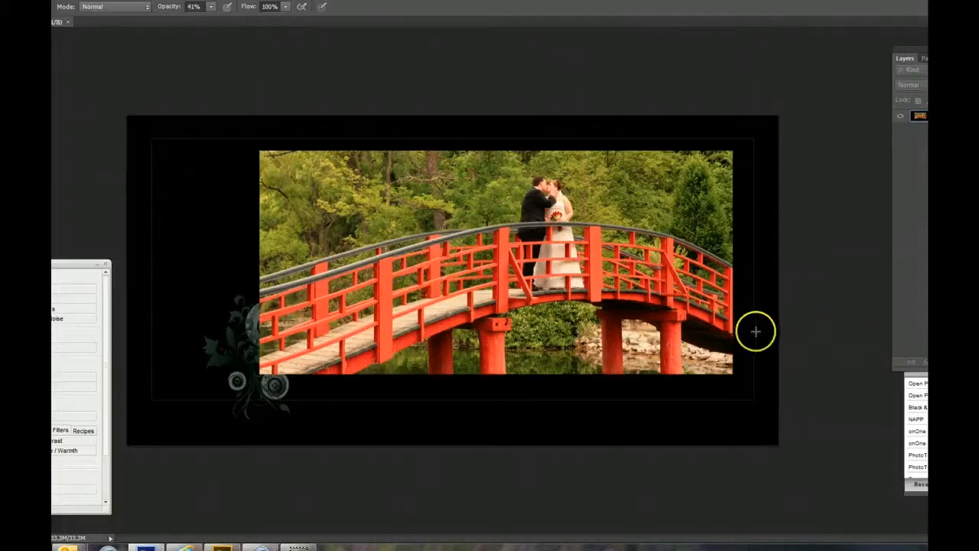
left_click(6, 0)
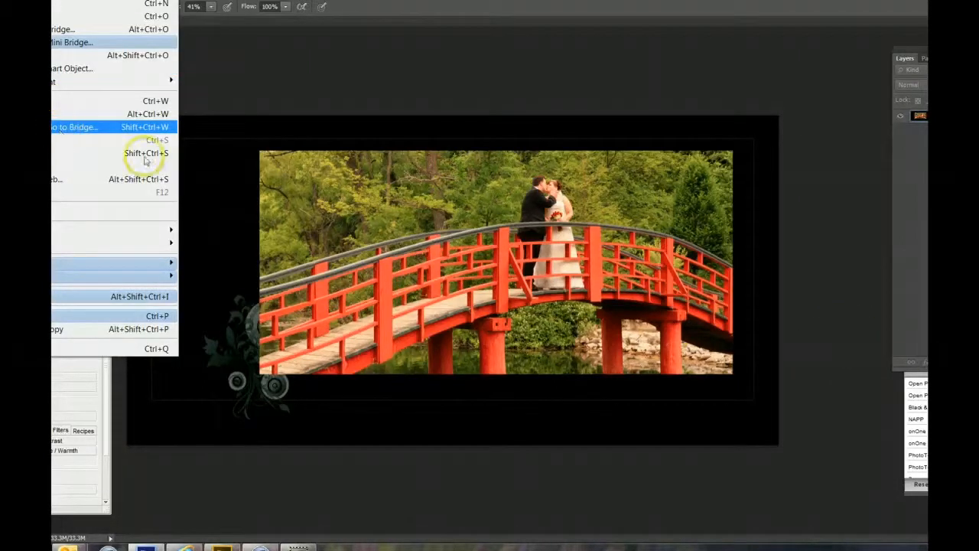
left_click(61, 128)
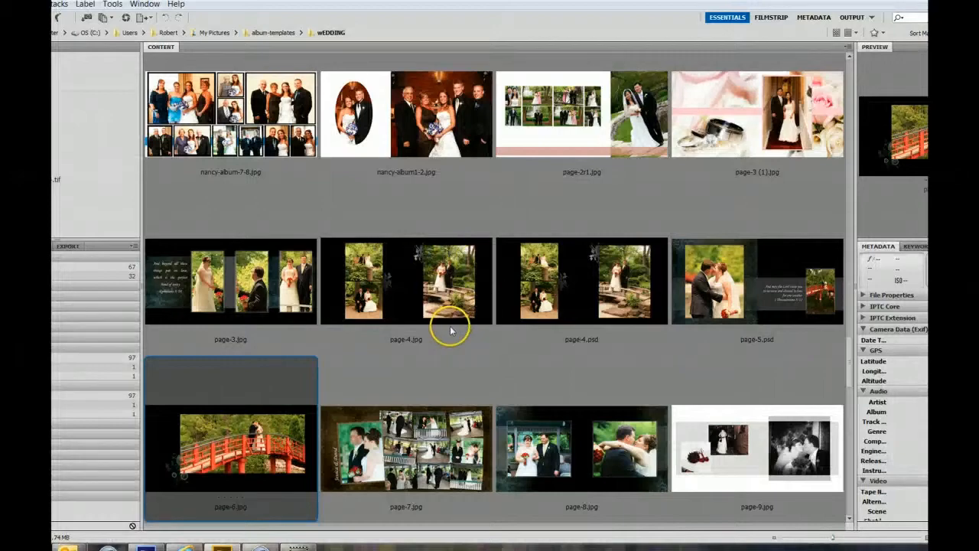
Find chic-2.jpg, open it in Photoshop to examine the black spread with the central lakeside photo, and close it back to Bridge.
scroll(482, 295, "up", 4)
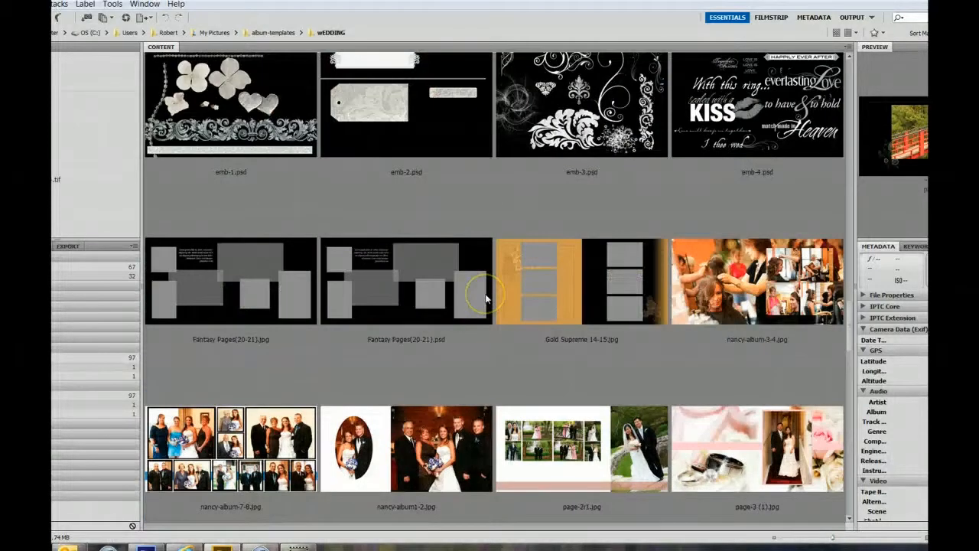
scroll(485, 299, "up", 2)
scroll(544, 248, "up", 4)
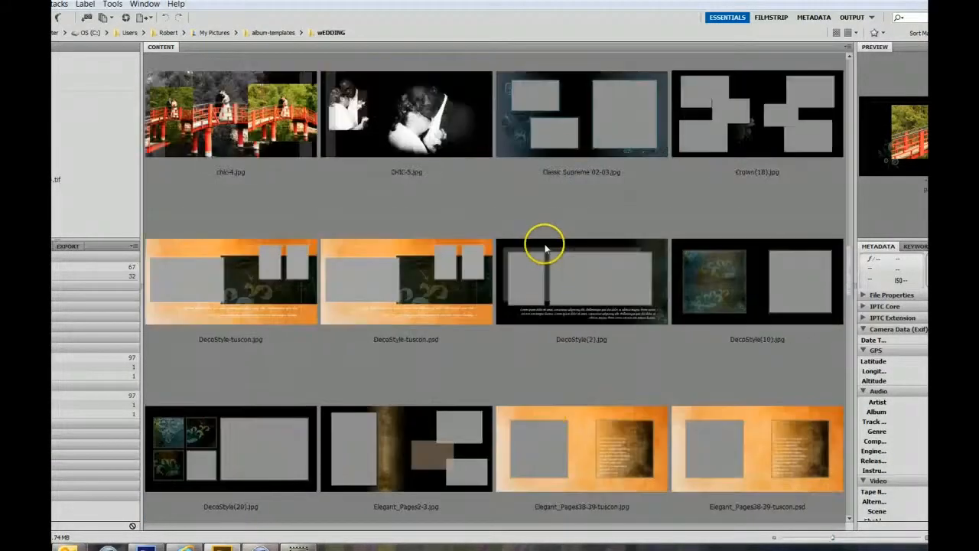
scroll(505, 226, "up", 2)
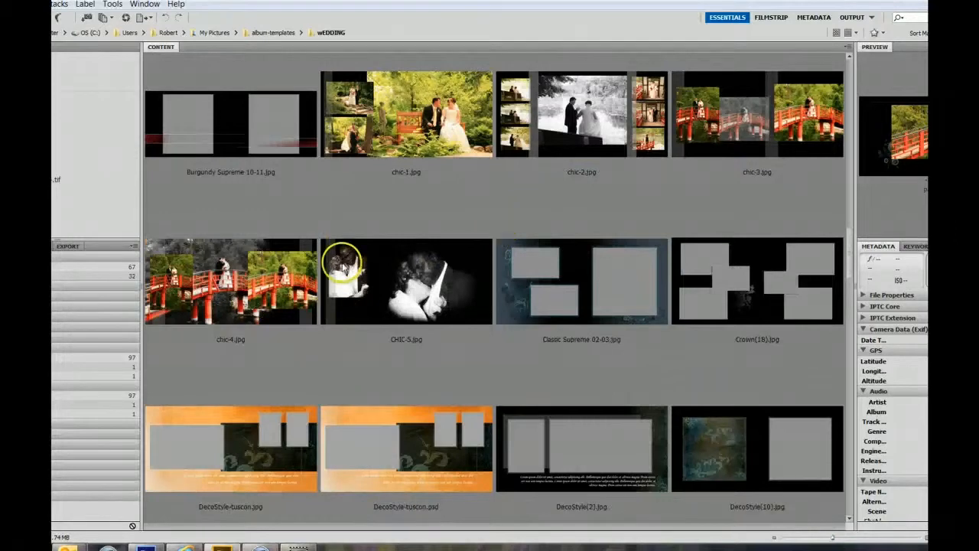
scroll(342, 264, "up", 2)
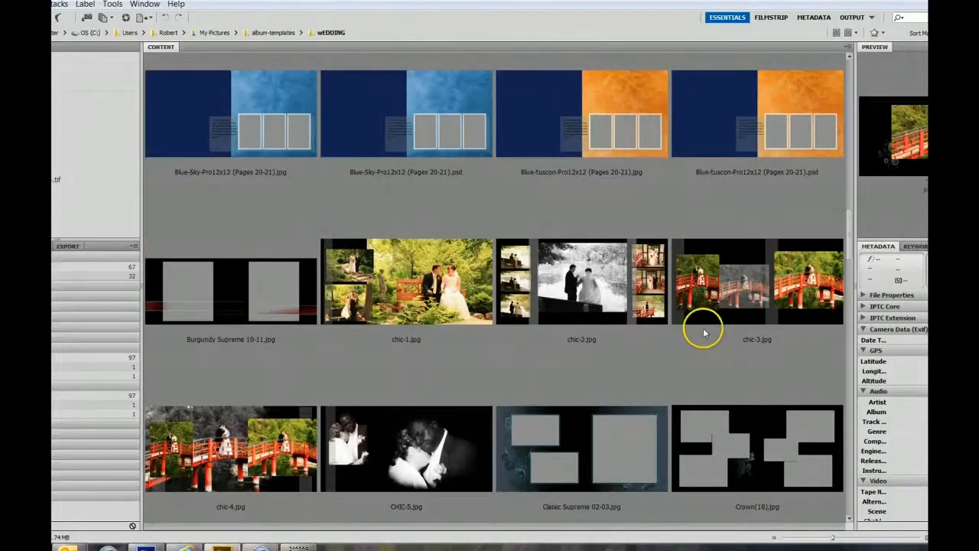
scroll(533, 271, "up", 2)
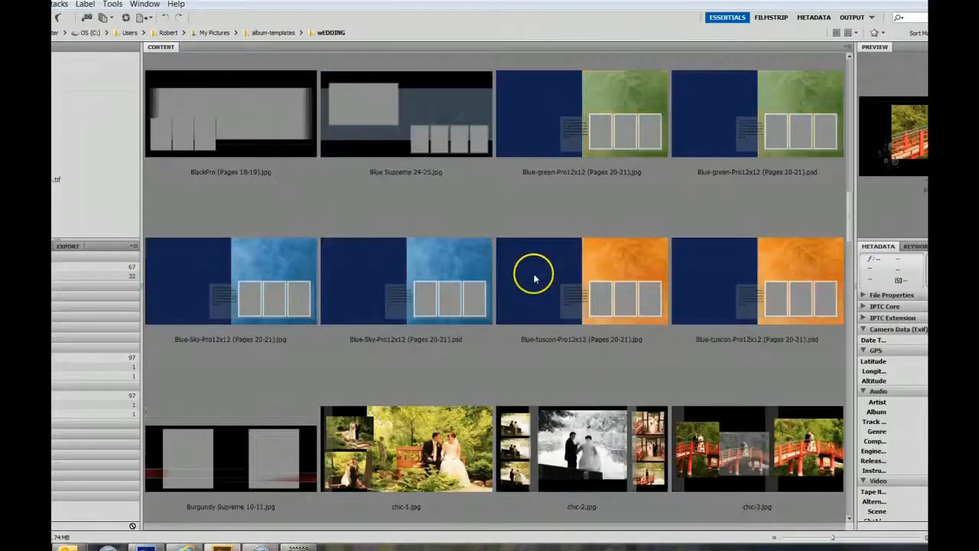
double_click(554, 472)
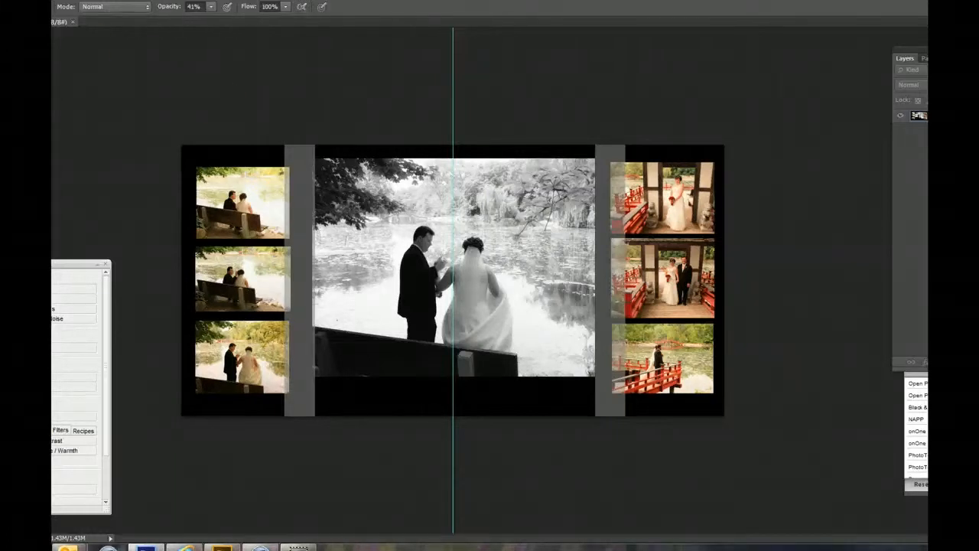
left_click(54, 1)
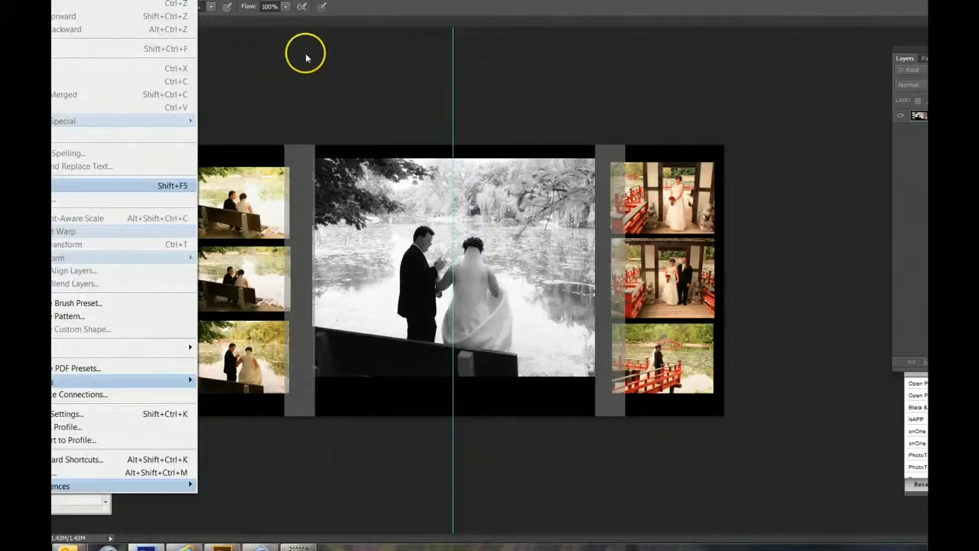
left_click(308, 55)
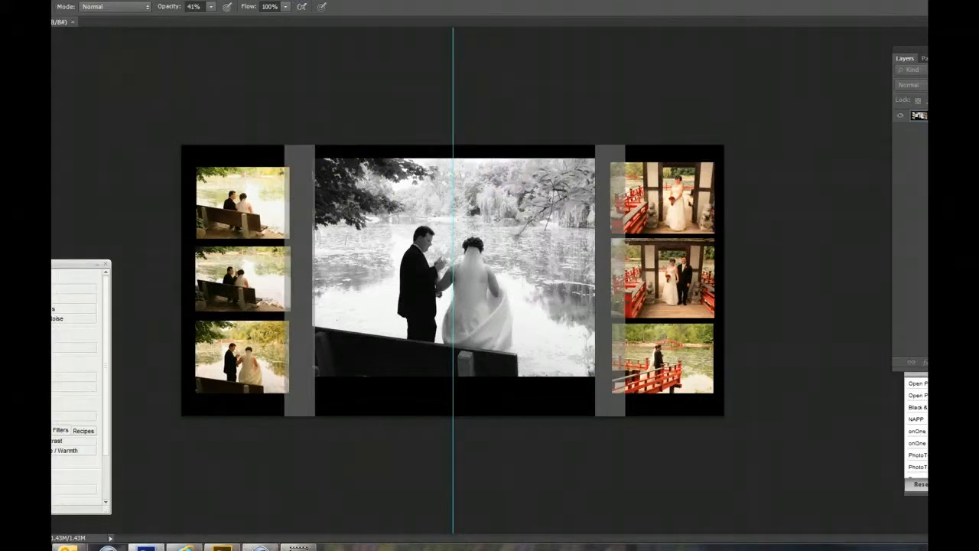
left_click(13, 0)
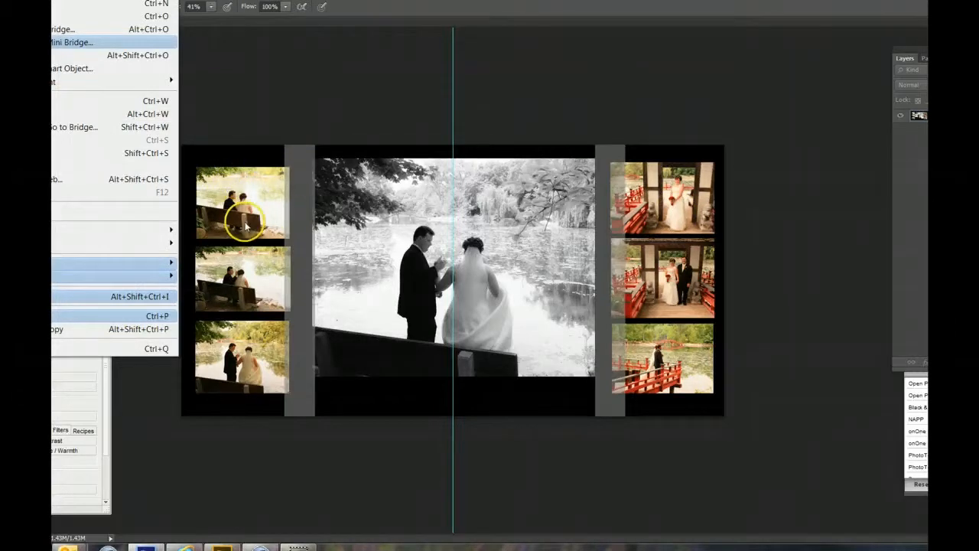
left_click(60, 132)
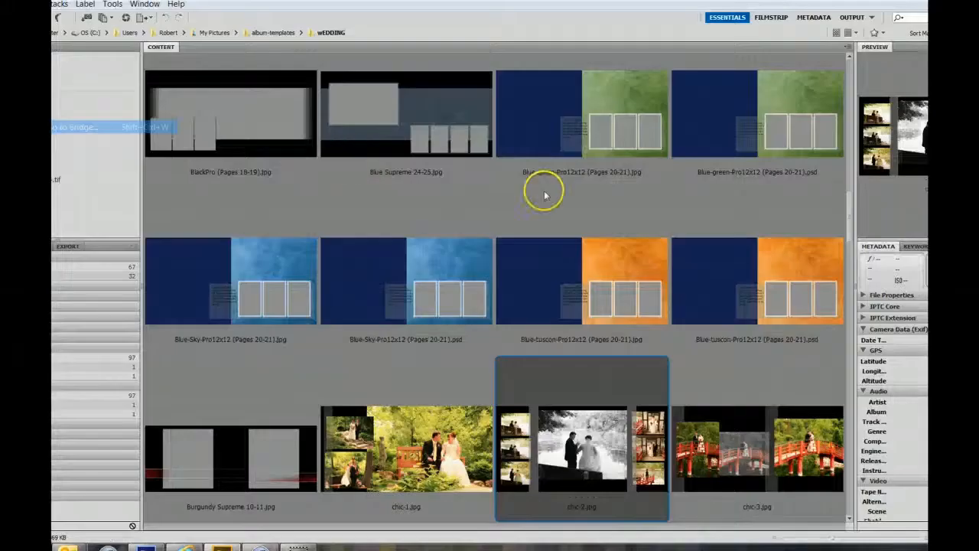
Find album-e17.jpg, open it in Photoshop to examine the dark spread with four group photos, and close it back to Bridge.
scroll(594, 274, "up", 5)
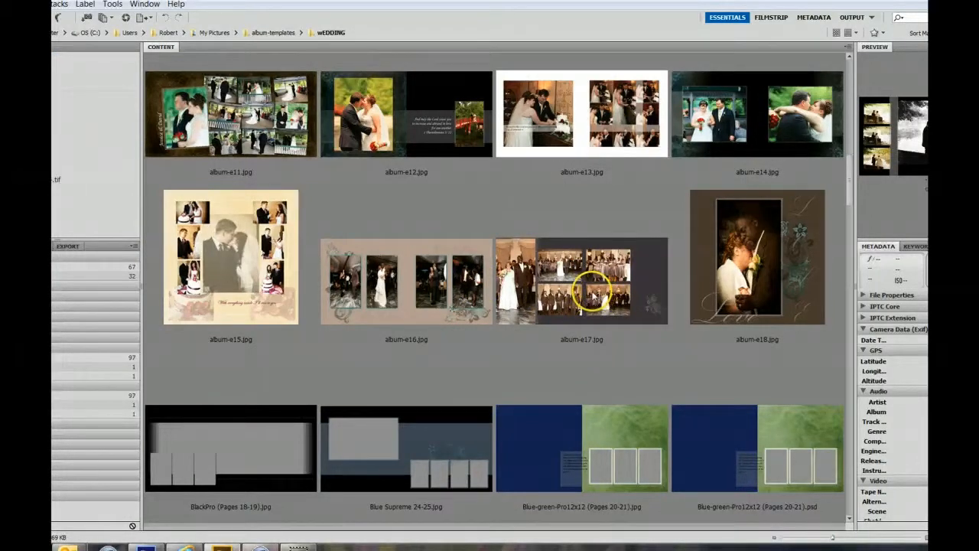
double_click(678, 339)
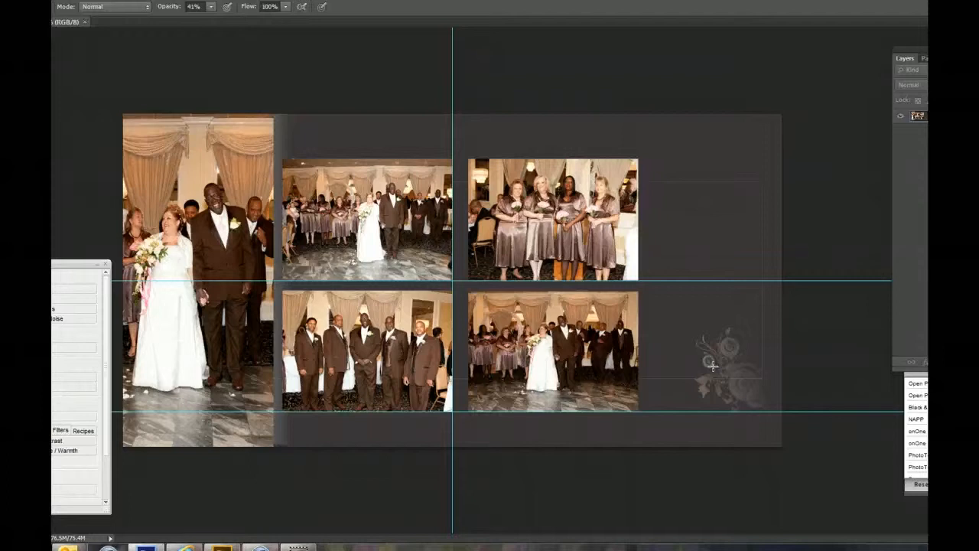
left_click(679, 332)
left_click(84, 127)
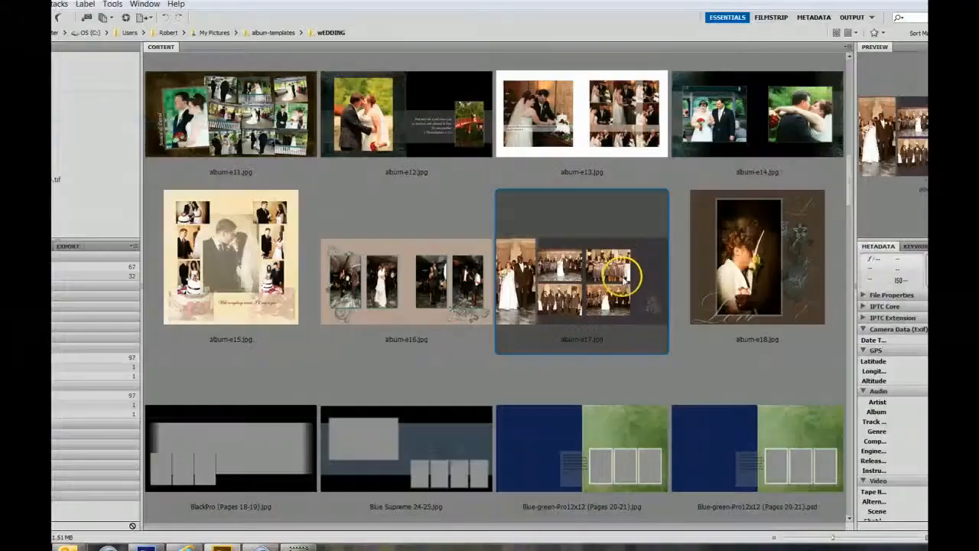
Find album-43-44R2.psd and open it in Photoshop to examine the spread with the holding-hands background and framed couple photo.
scroll(558, 299, "up", 4)
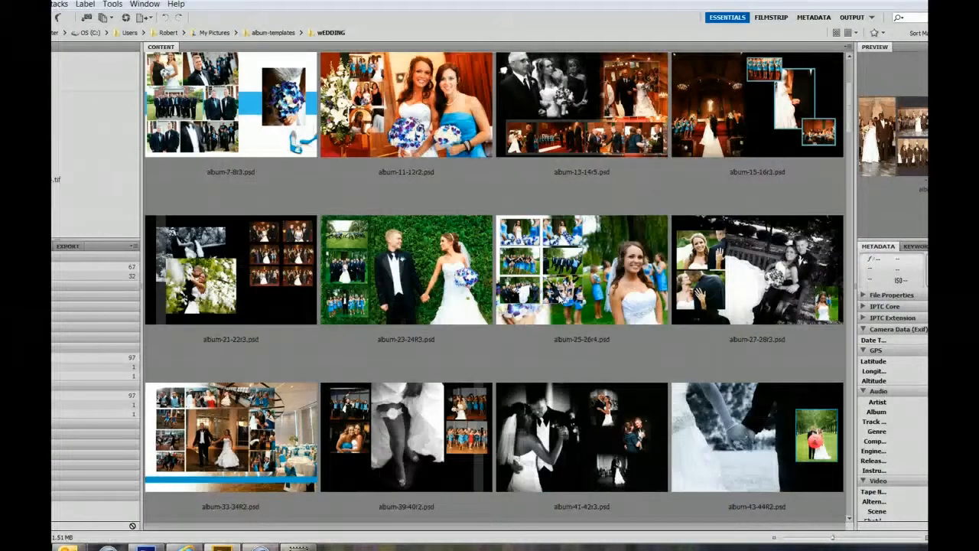
double_click(727, 435)
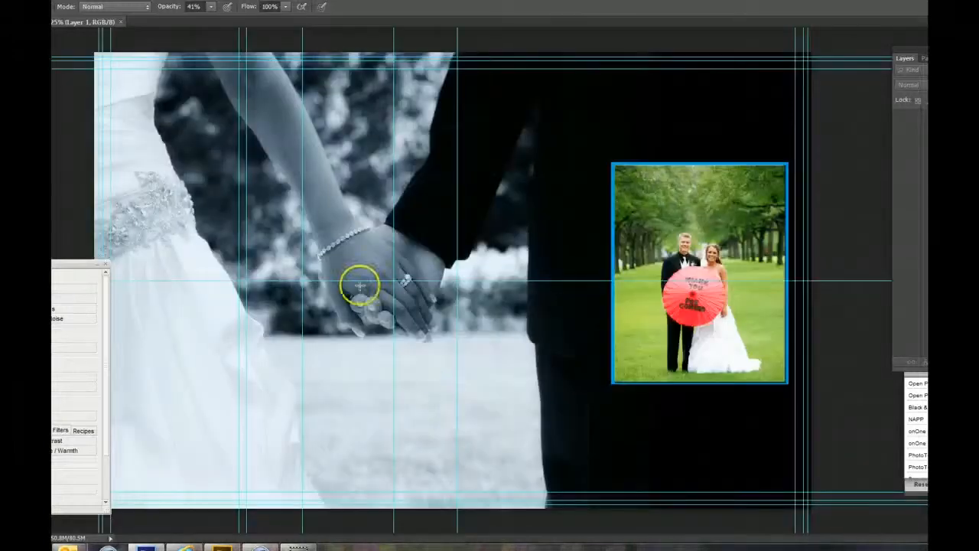